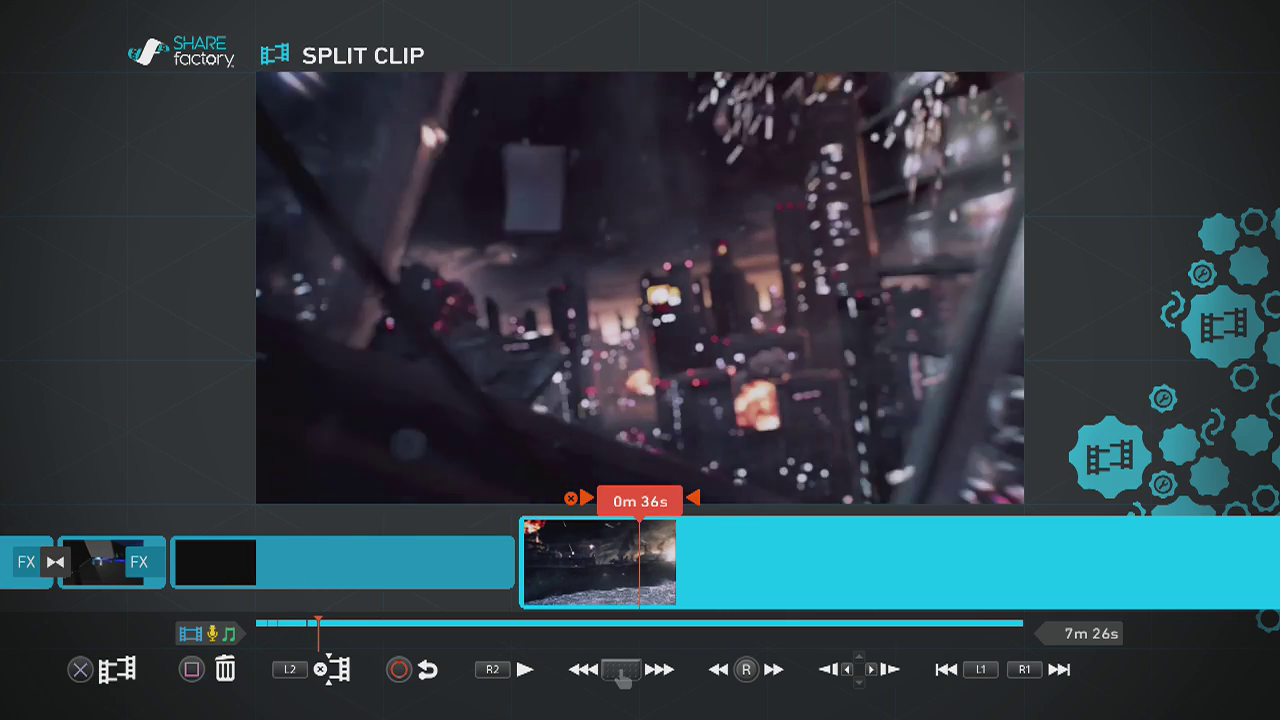
# Step: Scrub back through the black intro to the video's start, then forward to 0m 4s
pyautogui.press('Left')
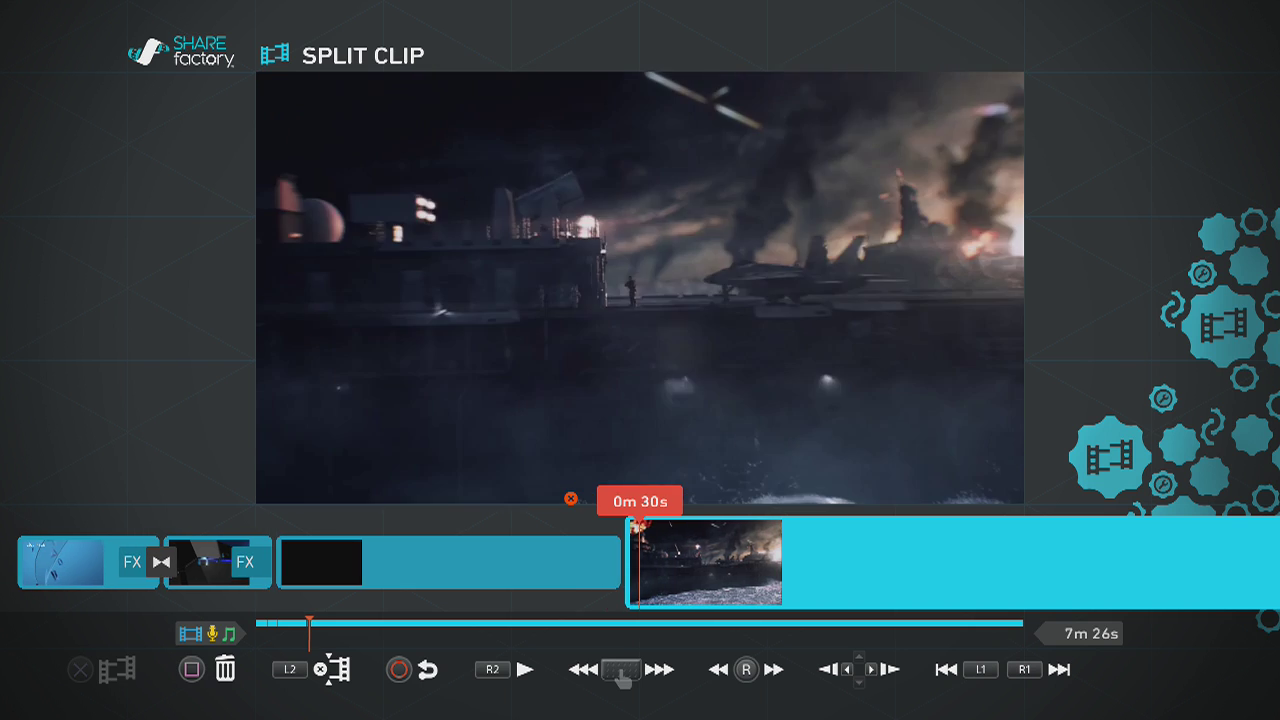
pyautogui.press('Left')
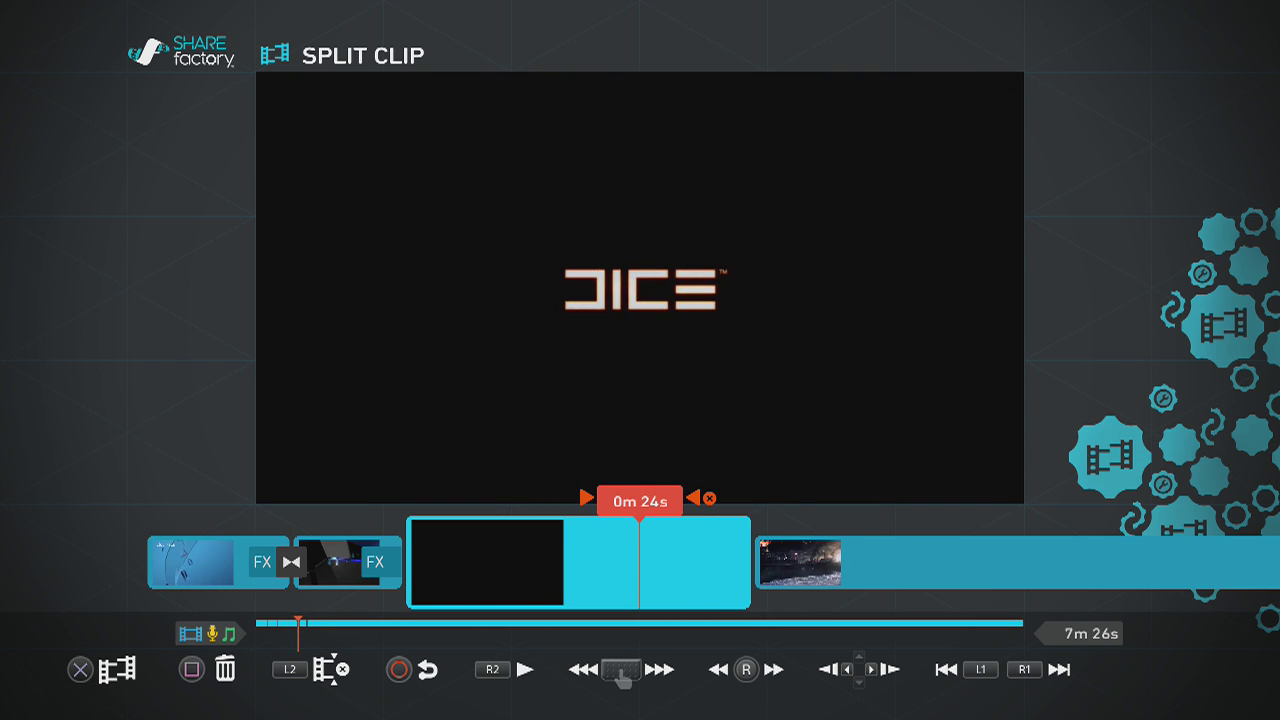
pyautogui.press('Left')
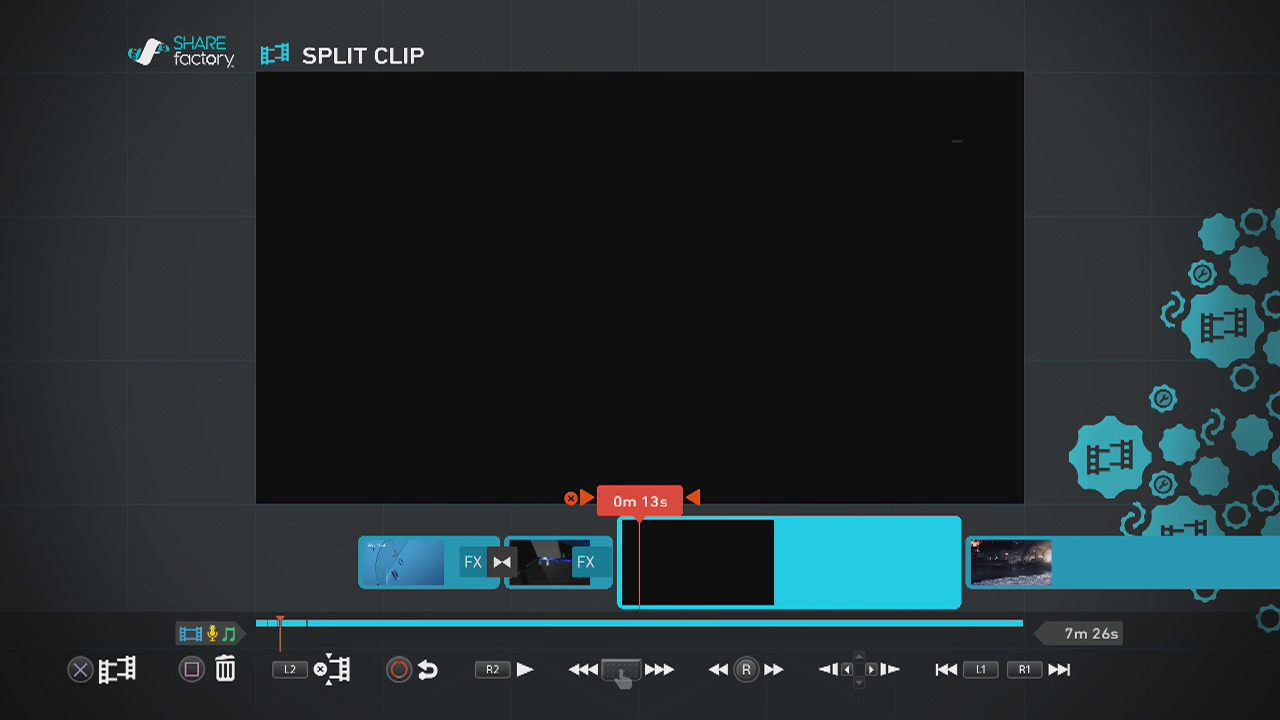
pyautogui.press('Left')
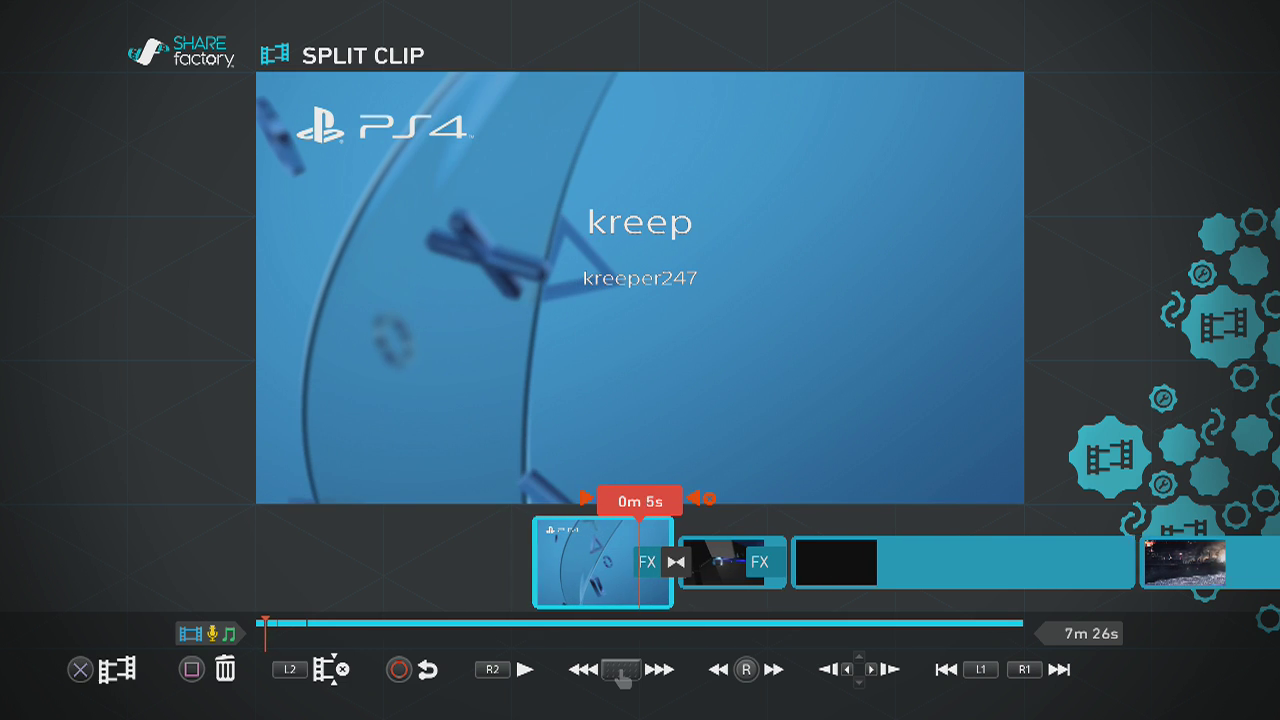
pyautogui.press('Right')
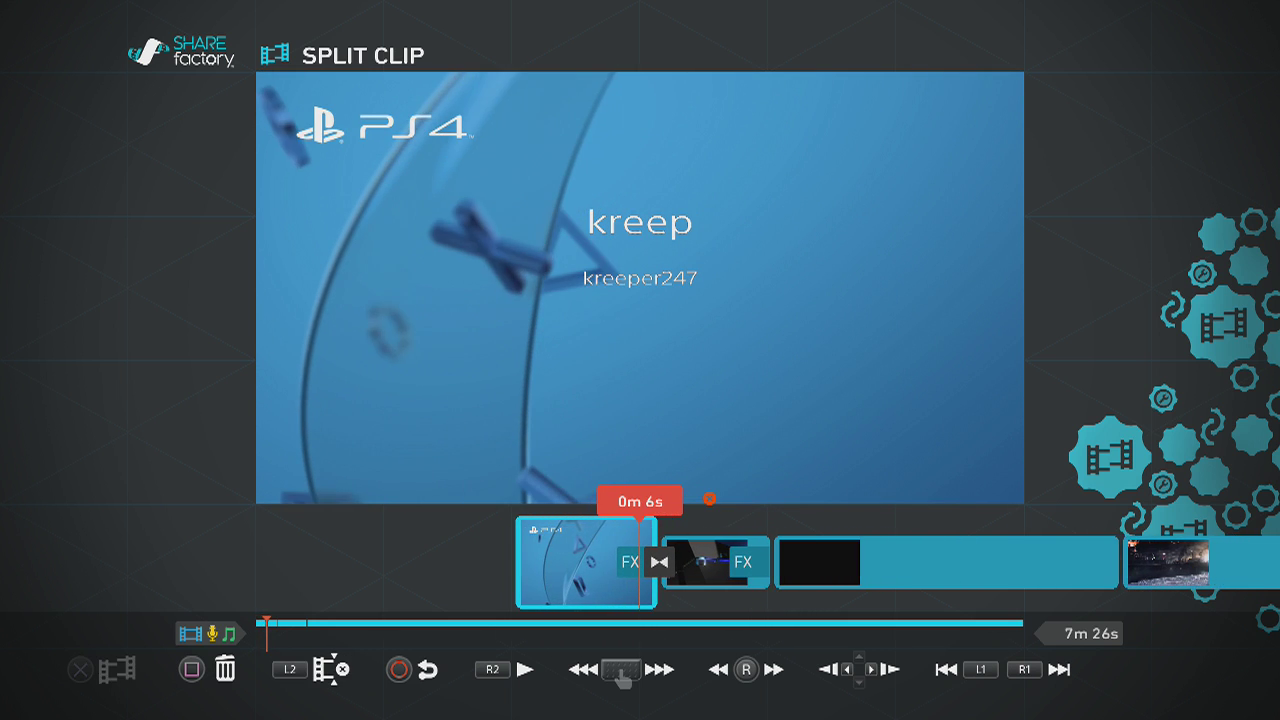
pyautogui.press('Right')
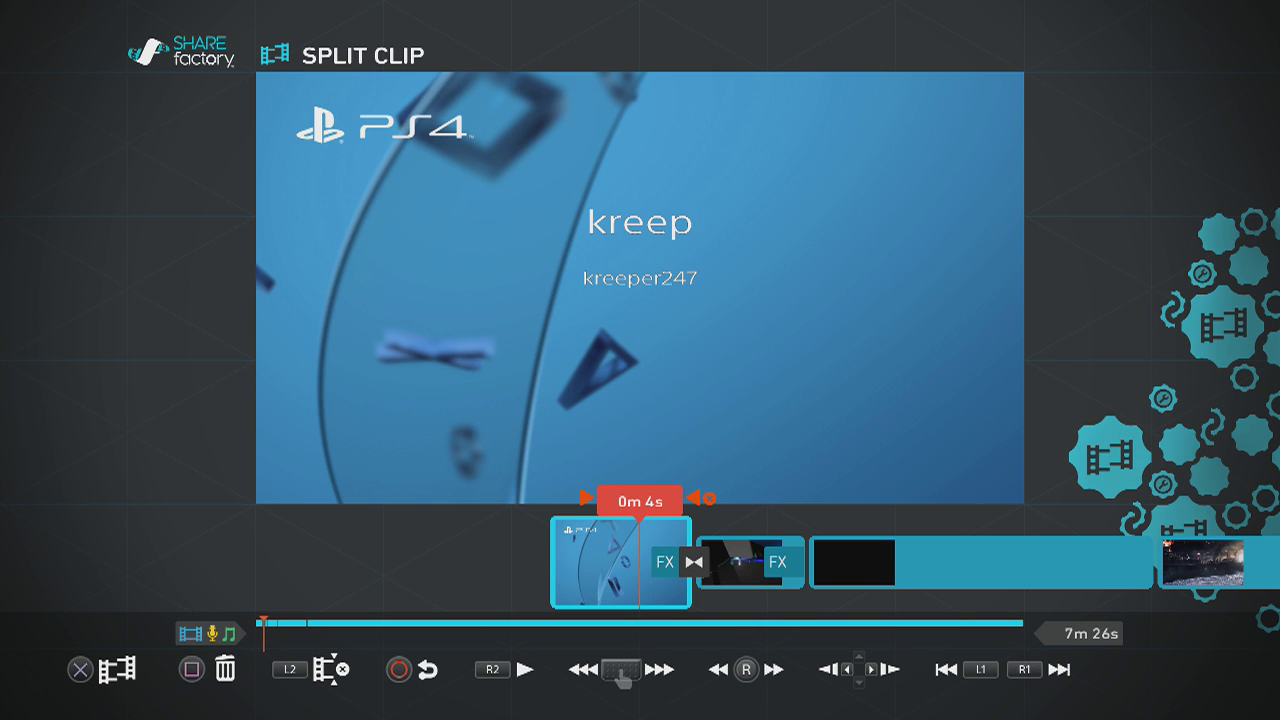
# Step: Fine-tune the playhead past the PS4 logo to about 0m 17s in the black clip
pyautogui.press('Left')
pyautogui.press('Left')
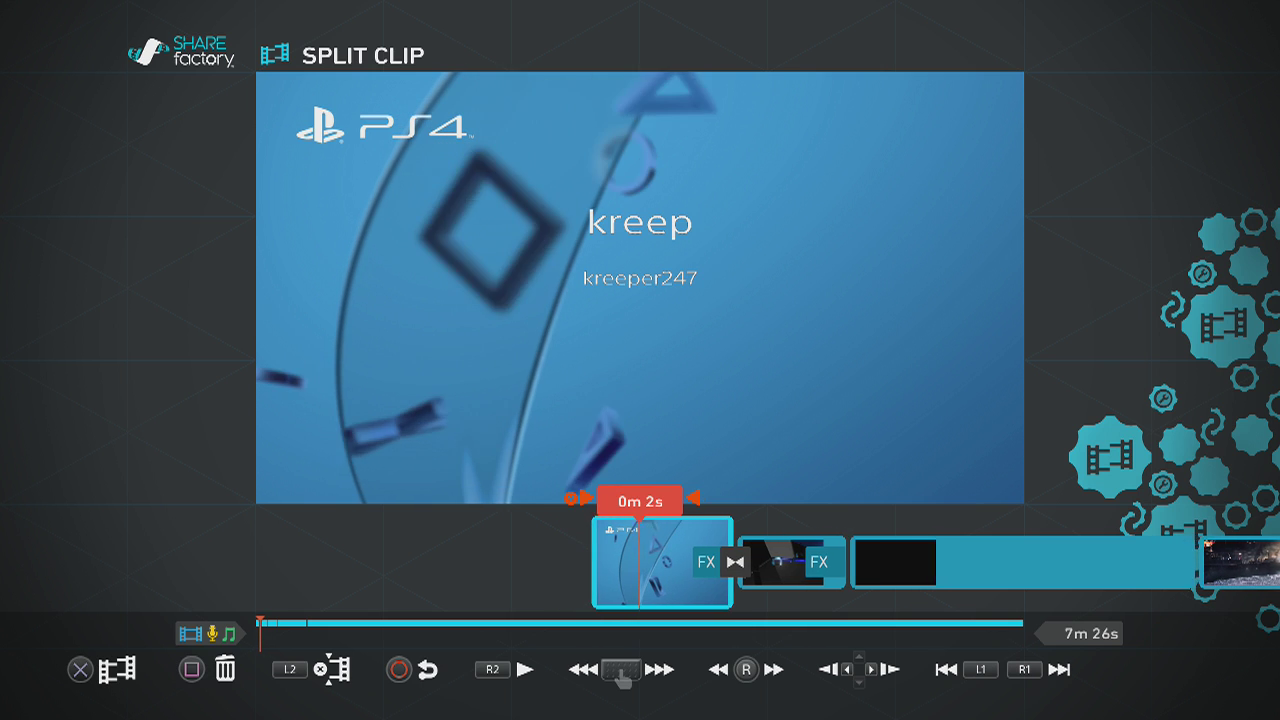
pyautogui.press('Right')
pyautogui.press('Right')
pyautogui.press('Right')
pyautogui.press('Right')
pyautogui.press('Right')
pyautogui.press('Right')
pyautogui.press('Right')
pyautogui.press('Right')
pyautogui.press('Right')
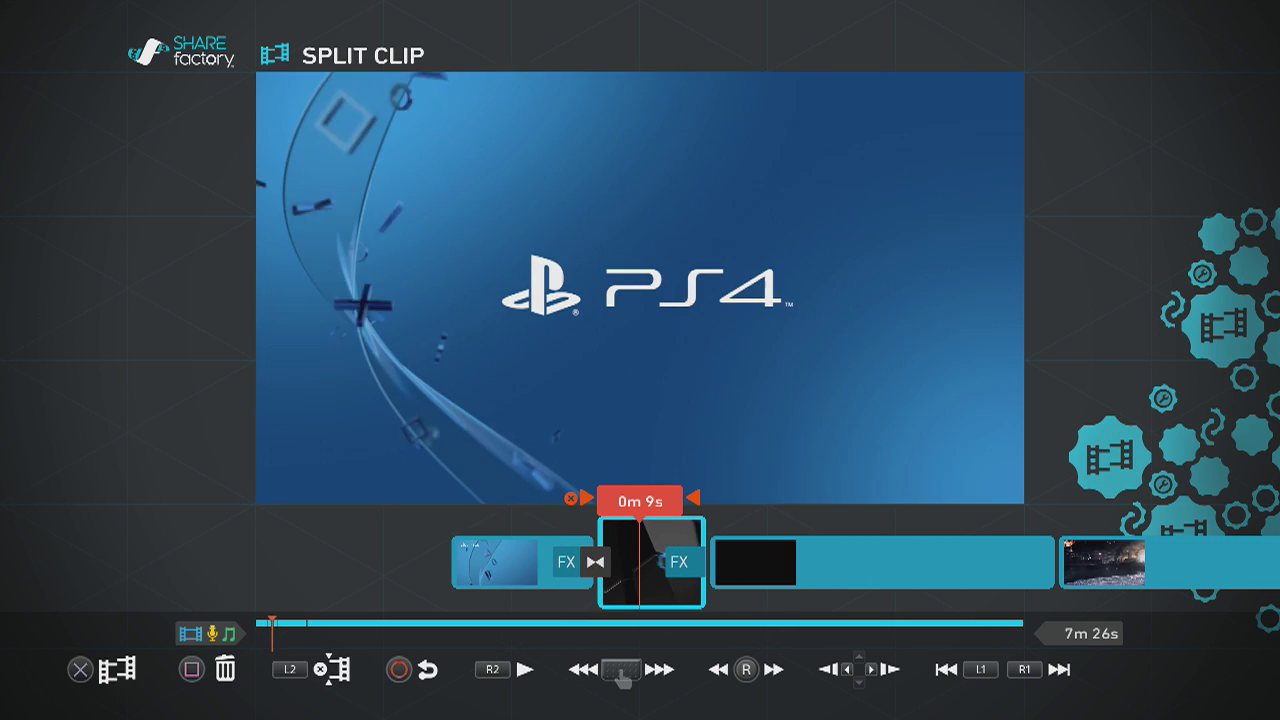
pyautogui.press('Right')
pyautogui.press('Right')
pyautogui.press('Right')
pyautogui.press('Right')
pyautogui.press('Right')
pyautogui.press('Right')
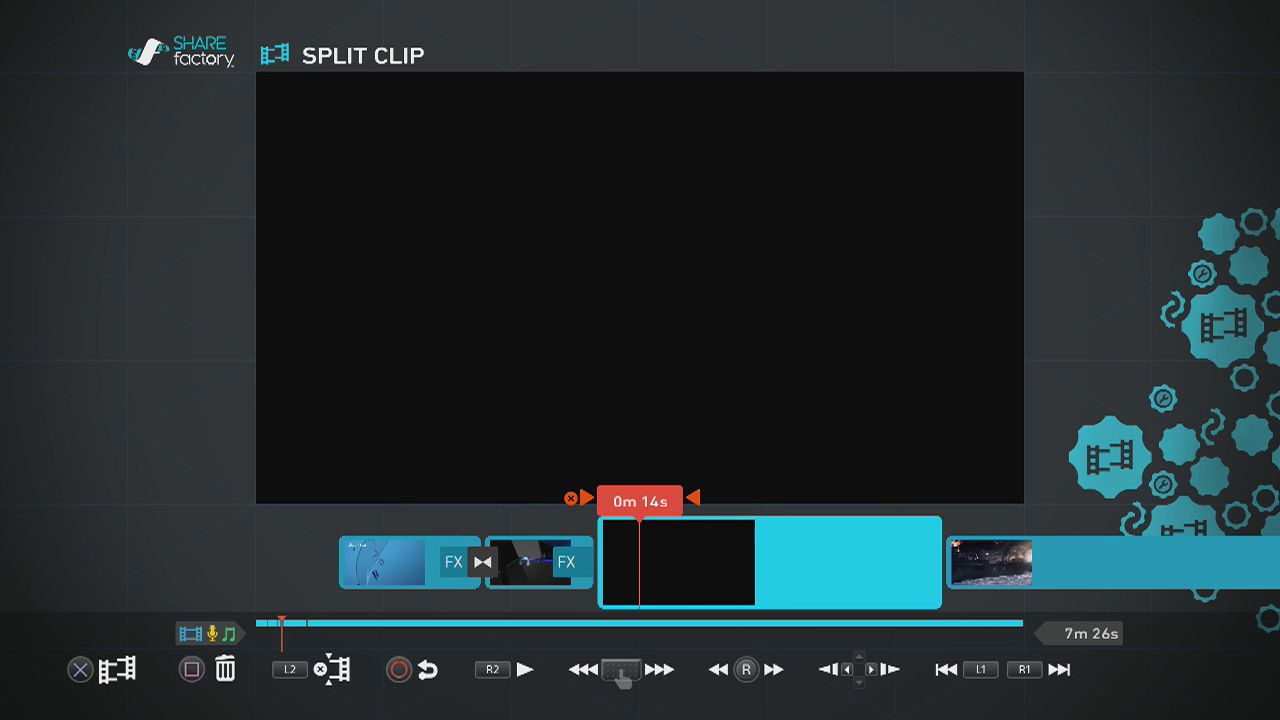
pyautogui.press('Left')
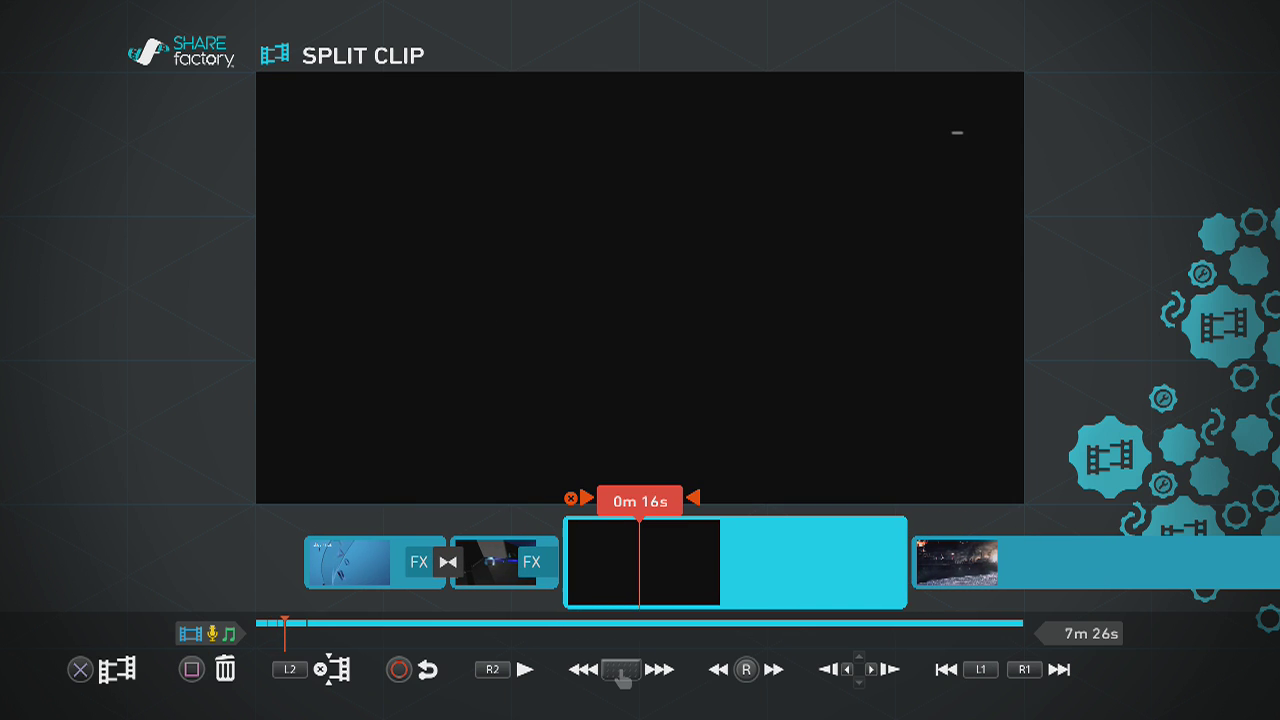
pyautogui.press('Left')
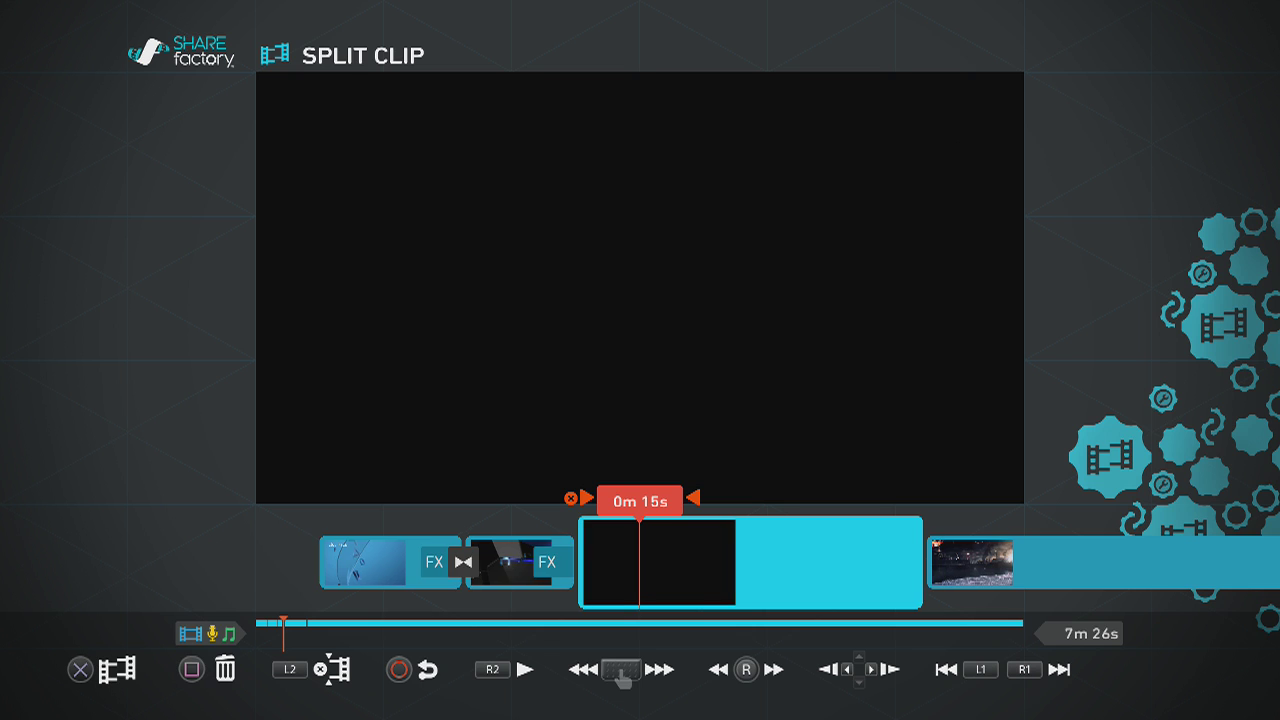
pyautogui.press('Right')
pyautogui.press('Right')
pyautogui.press('Right')
pyautogui.press('Right')
pyautogui.press('Right')
pyautogui.press('Right')
pyautogui.press('Right')
pyautogui.press('Right')
pyautogui.press('Right')
pyautogui.press('Right')
pyautogui.press('Right')
pyautogui.press('Right')
pyautogui.press('Right')
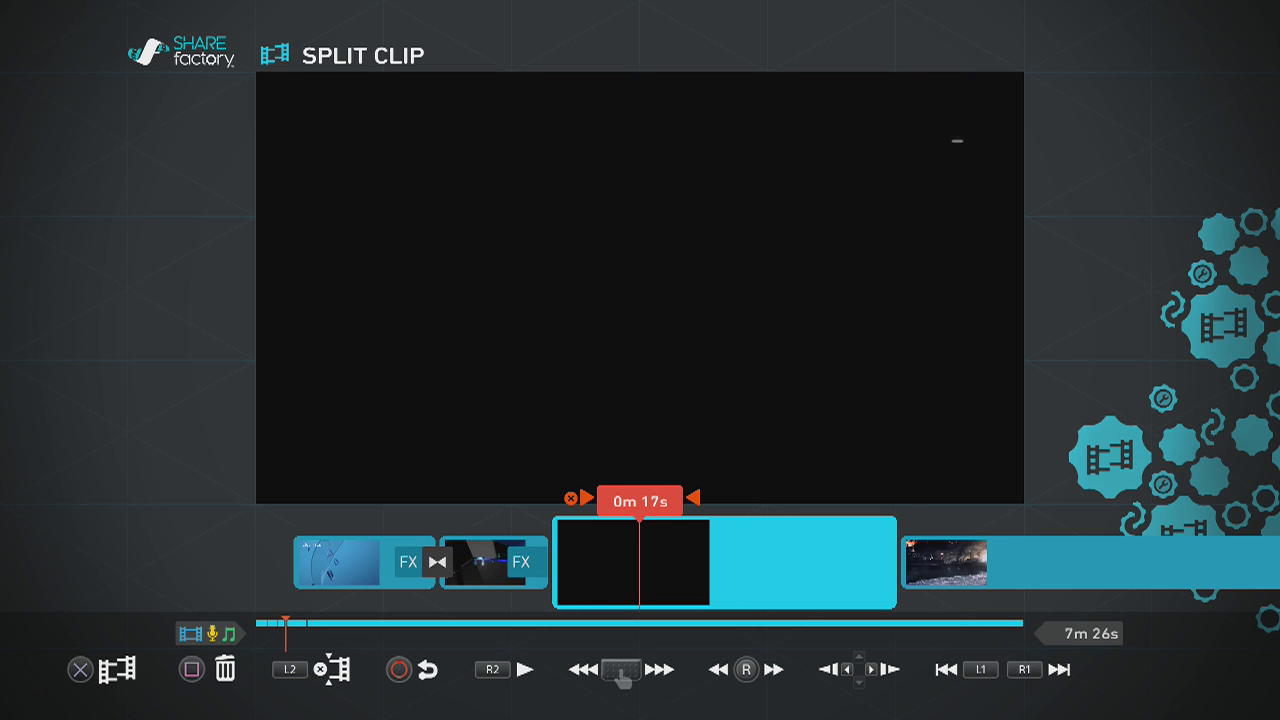
# Step: Skip ahead past the multiplayer menu into the server browser footage, around 1m 44s–2m 37s
pyautogui.press('l')
pyautogui.press('Right')
pyautogui.press('Right')
pyautogui.press('Right')
pyautogui.press('Right')
pyautogui.press('Right')
pyautogui.press('Right')
pyautogui.press('Right')
pyautogui.press('Right')
pyautogui.press('Right')
pyautogui.press('Right')
pyautogui.press('Right')
pyautogui.press('Right')
pyautogui.press('Right')
pyautogui.press('Right')
pyautogui.press('Right')
pyautogui.press('Right')
pyautogui.press('Right')
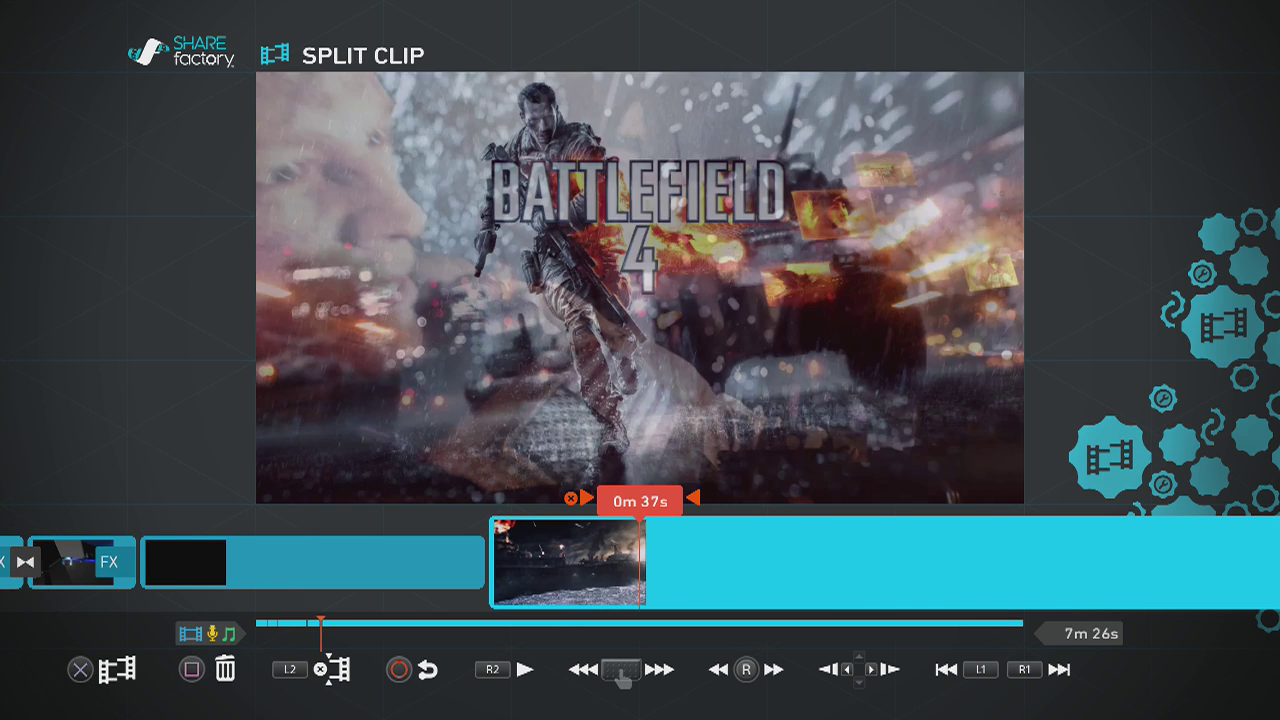
pyautogui.press('l')
pyautogui.press('Right')
pyautogui.press('Right')
pyautogui.press('Right')
pyautogui.press('Right')
pyautogui.press('Right')
pyautogui.press('Right')
pyautogui.press('Right')
pyautogui.press('Right')
pyautogui.press('Right')
pyautogui.press('Right')
pyautogui.press('Right')
pyautogui.press('Right')
pyautogui.press('Right')
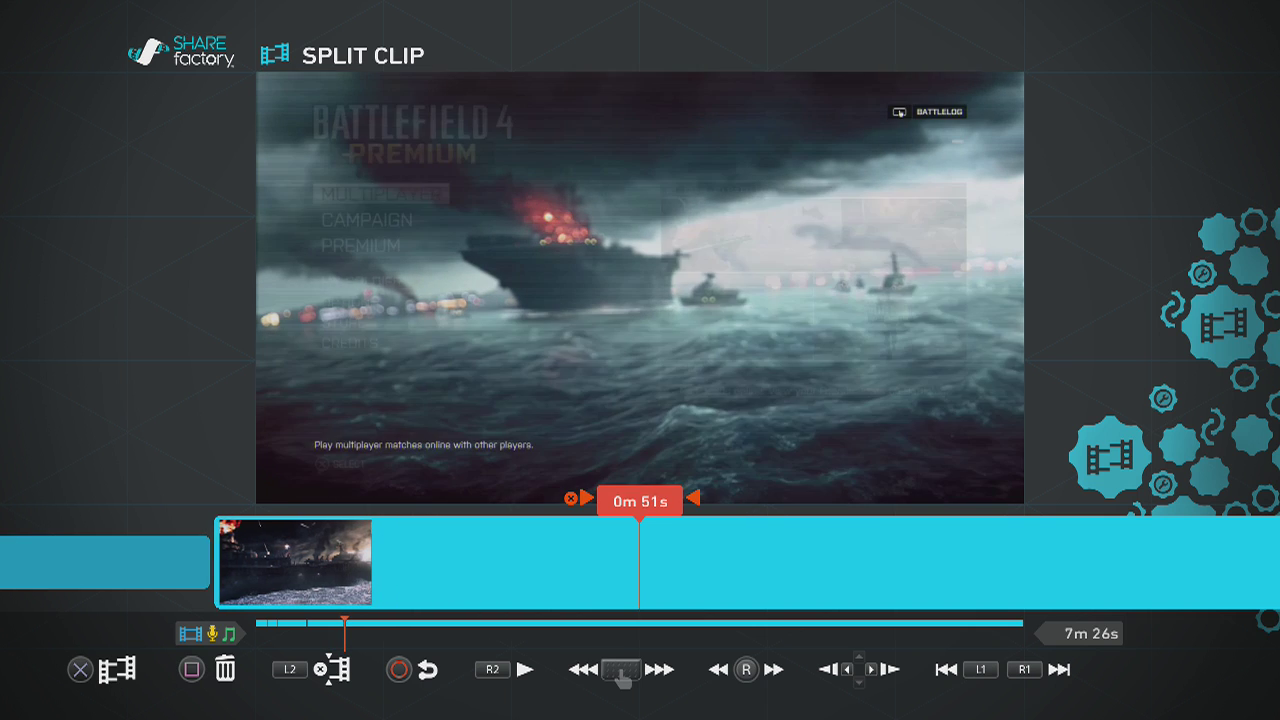
pyautogui.press('Right')
pyautogui.press('Right')
pyautogui.press('Right')
pyautogui.press('Right')
pyautogui.press('Right')
pyautogui.press('Right')
pyautogui.press('Right')
pyautogui.press('Right')
pyautogui.press('Right')
pyautogui.press('Right')
pyautogui.press('Right')
pyautogui.press('Right')
pyautogui.press('Right')
pyautogui.press('Right')
pyautogui.press('Right')
pyautogui.press('Right')
pyautogui.press('Right')
pyautogui.press('Right')
pyautogui.press('Right')
pyautogui.press('Right')
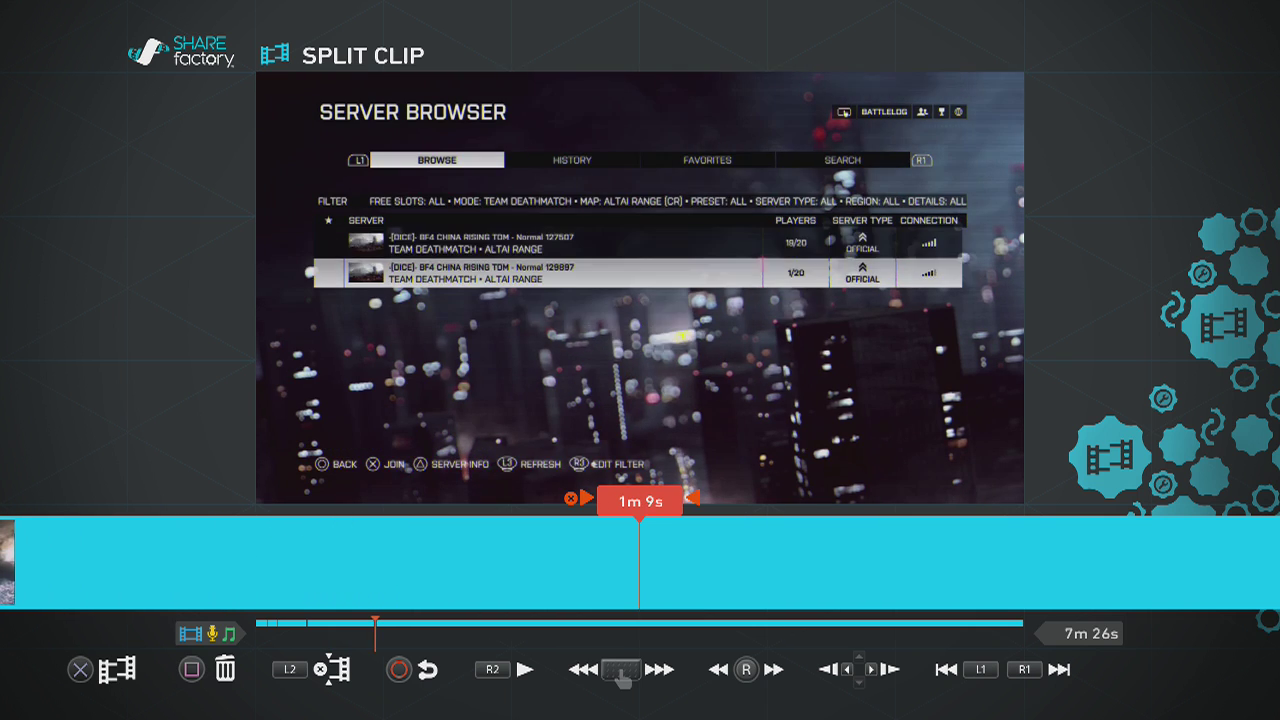
pyautogui.press('Right')
pyautogui.press('Right')
pyautogui.press('Right')
pyautogui.press('Right')
pyautogui.press('Right')
pyautogui.press('Right')
pyautogui.press('Right')
pyautogui.press('Right')
pyautogui.press('Right')
pyautogui.press('Right')
pyautogui.press('Right')
pyautogui.press('Right')
pyautogui.press('Right')
pyautogui.press('Right')
pyautogui.press('Right')
pyautogui.press('Right')
pyautogui.press('Right')
pyautogui.press('Right')
pyautogui.press('Right')
pyautogui.press('Right')
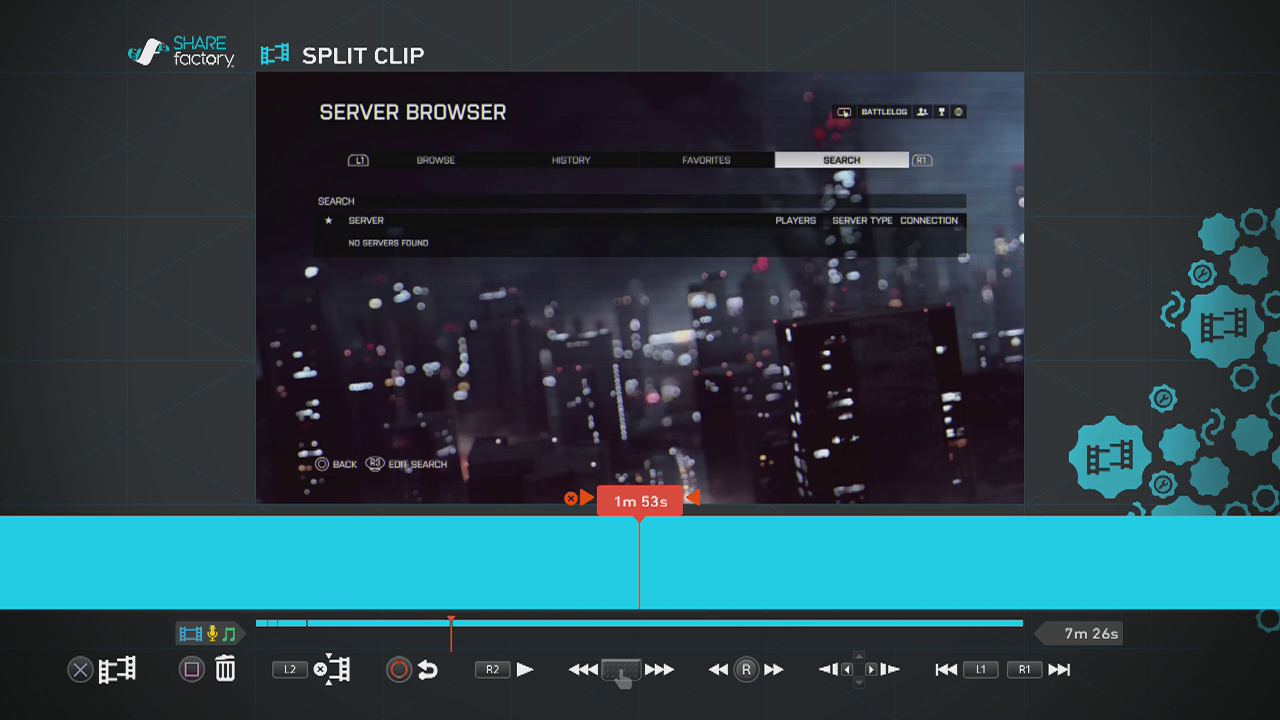
pyautogui.press('Right')
pyautogui.press('Right')
pyautogui.press('Right')
pyautogui.press('Right')
pyautogui.press('Right')
pyautogui.press('Right')
pyautogui.press('Right')
pyautogui.press('Right')
pyautogui.press('Right')
pyautogui.press('Right')
pyautogui.press('Right')
pyautogui.press('Right')
pyautogui.press('Right')
pyautogui.press('Right')
pyautogui.press('Right')
pyautogui.press('Right')
pyautogui.press('Right')
pyautogui.press('Right')
pyautogui.press('Right')
pyautogui.press('Right')
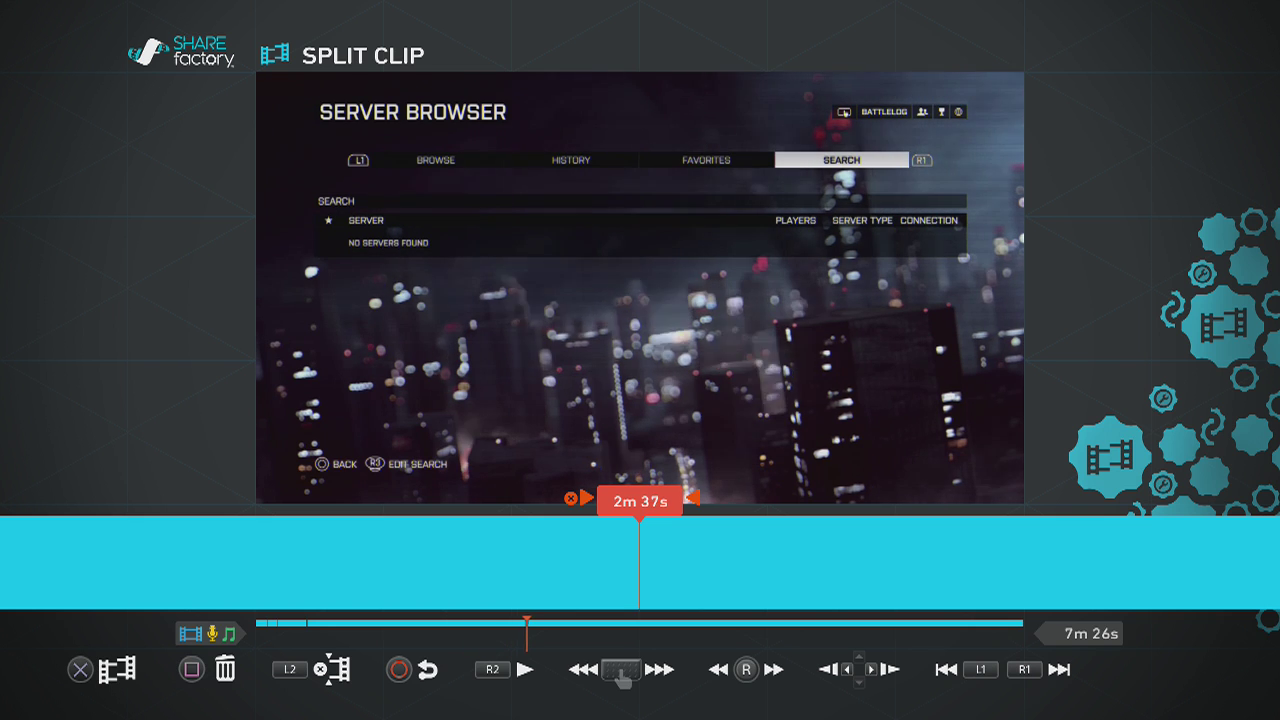
pyautogui.press('Left')
pyautogui.press('Left')
pyautogui.press('Left')
pyautogui.press('Left')
pyautogui.press('Left')
pyautogui.press('Left')
pyautogui.press('Left')
pyautogui.press('Left')
pyautogui.press('Left')
pyautogui.press('Left')
pyautogui.press('Left')
pyautogui.press('Left')
pyautogui.press('Left')
pyautogui.press('Left')
pyautogui.press('Left')
pyautogui.press('Left')
pyautogui.press('Left')
pyautogui.press('Left')
pyautogui.press('Left')
pyautogui.press('Left')
pyautogui.press('Left')
pyautogui.press('Left')
pyautogui.press('Left')
pyautogui.press('Left')
pyautogui.press('Left')
pyautogui.press('Left')
pyautogui.press('Left')
pyautogui.press('Left')
pyautogui.press('Left')
pyautogui.press('Left')
pyautogui.press('Left')
pyautogui.press('Left')
pyautogui.press('Left')
pyautogui.press('Left')
pyautogui.press('Left')
pyautogui.press('Left')
pyautogui.press('Left')
pyautogui.press('Left')
pyautogui.press('Left')
pyautogui.press('Left')
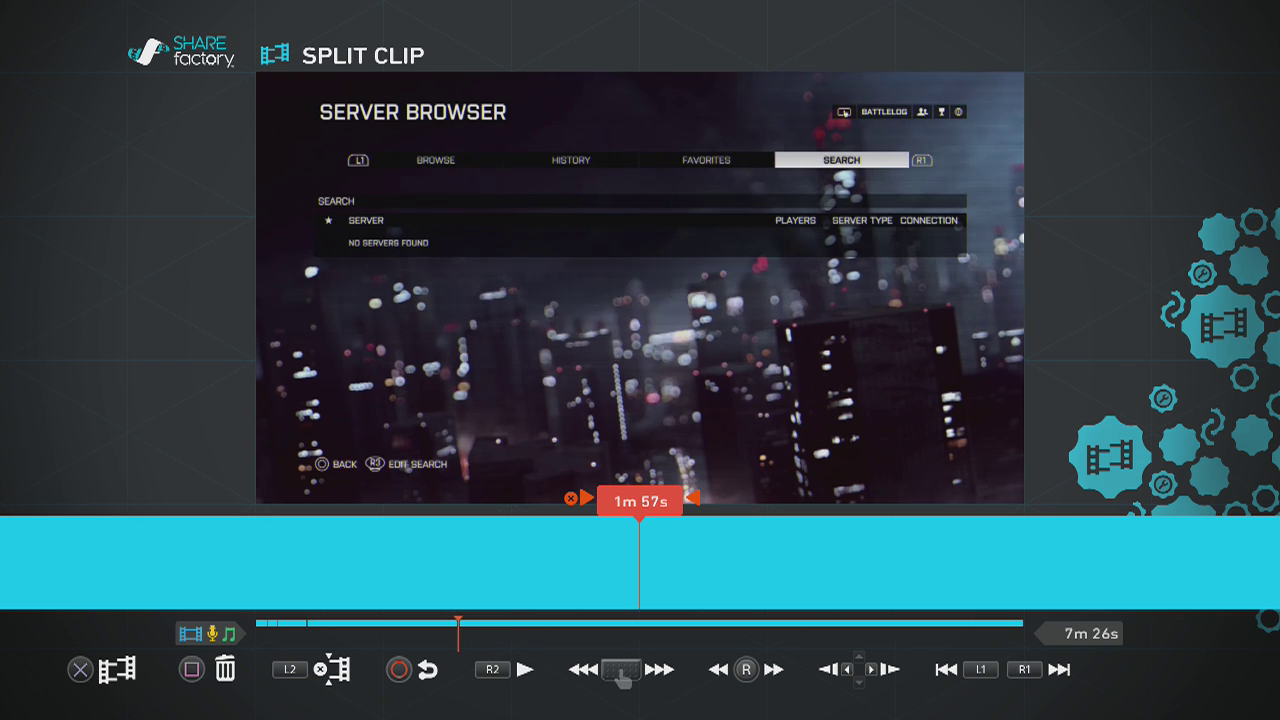
pyautogui.press('Left')
pyautogui.press('Left')
pyautogui.press('Left')
pyautogui.press('Left')
pyautogui.press('Left')
pyautogui.press('Left')
pyautogui.press('Left')
pyautogui.press('Left')
pyautogui.press('Left')
pyautogui.press('Left')
pyautogui.press('Left')
pyautogui.press('Left')
pyautogui.press('Left')
pyautogui.press('Left')
pyautogui.press('Left')
pyautogui.press('Left')
pyautogui.press('Left')
pyautogui.press('Left')
pyautogui.press('Left')
pyautogui.press('Left')
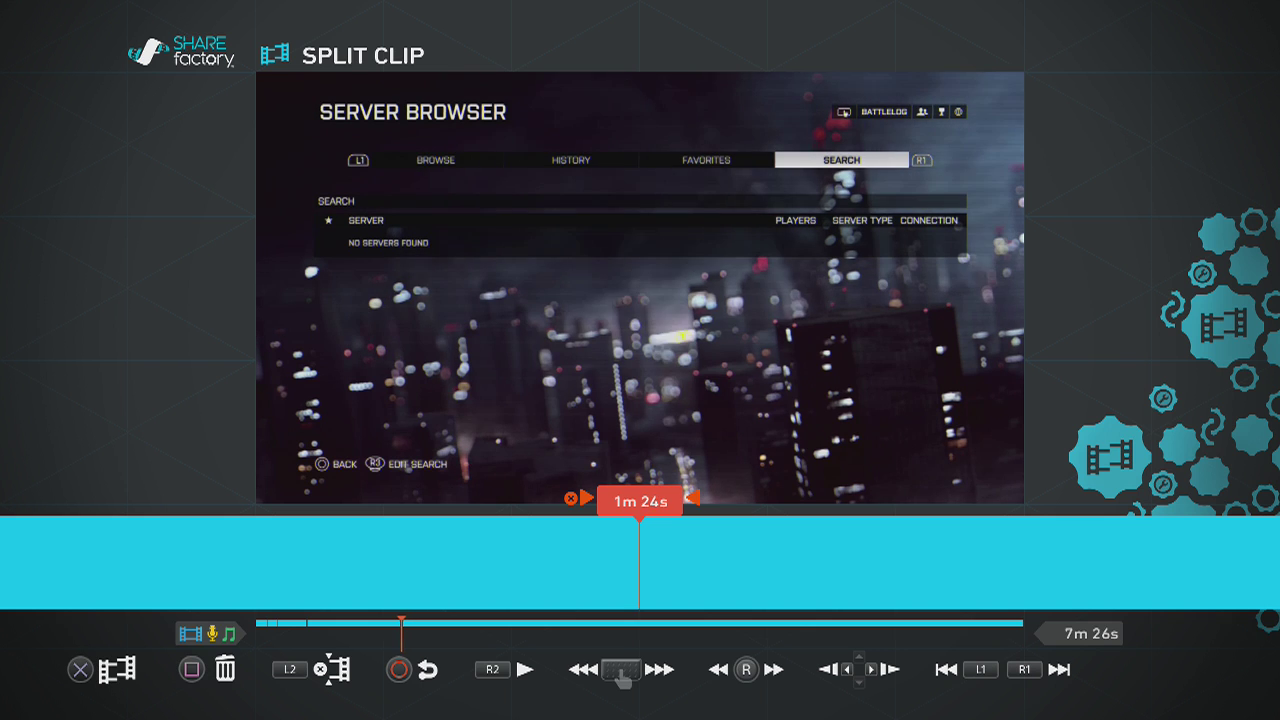
pyautogui.press('Right')
pyautogui.press('Right')
pyautogui.press('Right')
pyautogui.press('Right')
pyautogui.press('Right')
pyautogui.press('Right')
pyautogui.press('Right')
pyautogui.press('Right')
pyautogui.press('Right')
pyautogui.press('Right')
pyautogui.press('Right')
pyautogui.press('Right')
pyautogui.press('Right')
pyautogui.press('Right')
pyautogui.press('Right')
pyautogui.press('Right')
pyautogui.press('Right')
pyautogui.press('Right')
pyautogui.press('Right')
pyautogui.press('Right')
# Step: Move forward through the footage to the clip's end at 7m 26s
pyautogui.press('Right')
pyautogui.press('Right')
pyautogui.press('Right')
pyautogui.press('Right')
pyautogui.press('Right')
pyautogui.press('Right')
pyautogui.press('Right')
pyautogui.press('Right')
pyautogui.press('Right')
pyautogui.press('Right')
pyautogui.press('Right')
pyautogui.press('Right')
pyautogui.press('Right')
pyautogui.press('Right')
pyautogui.press('Right')
pyautogui.press('Right')
pyautogui.press('Right')
pyautogui.press('Right')
pyautogui.press('Right')
pyautogui.press('Right')
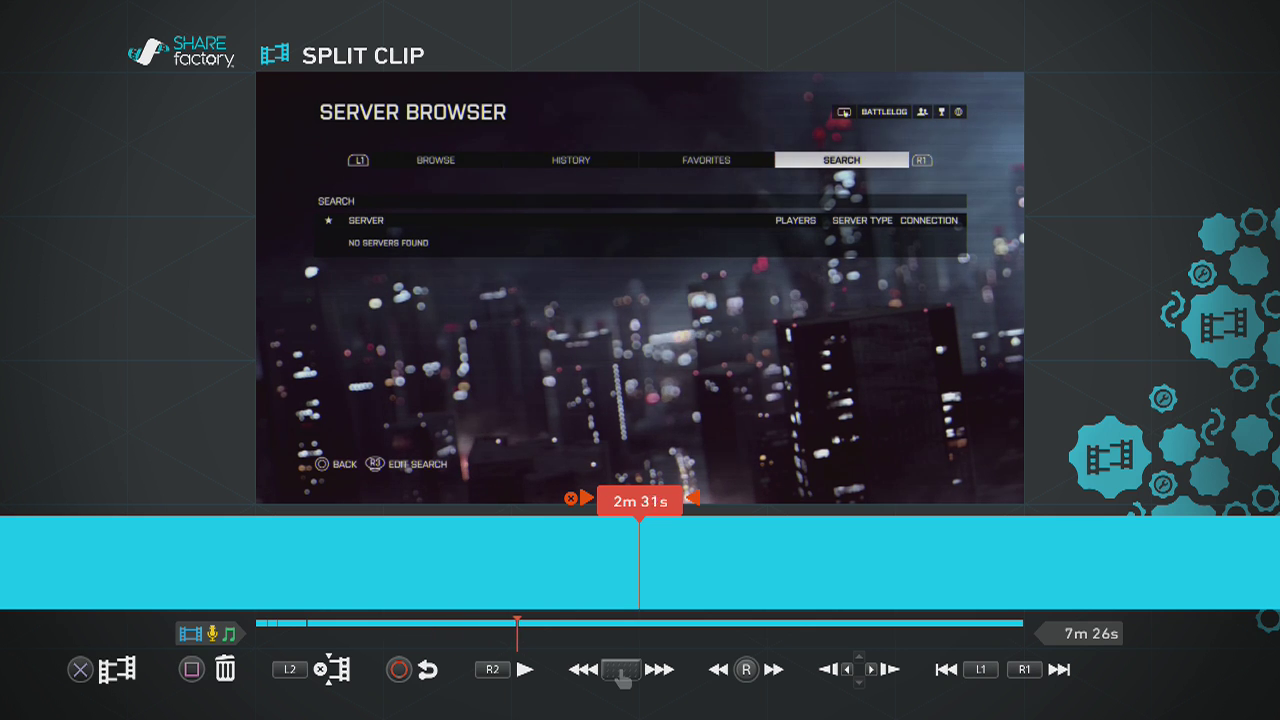
pyautogui.press('Right')
pyautogui.press('Right')
pyautogui.press('Right')
pyautogui.press('Right')
pyautogui.press('Right')
pyautogui.press('Right')
pyautogui.press('Right')
pyautogui.press('Right')
pyautogui.press('Right')
pyautogui.press('Right')
pyautogui.press('Right')
pyautogui.press('Right')
pyautogui.press('Right')
pyautogui.press('Right')
pyautogui.press('Right')
pyautogui.press('Right')
pyautogui.press('Right')
pyautogui.press('Right')
pyautogui.press('Right')
pyautogui.press('Right')
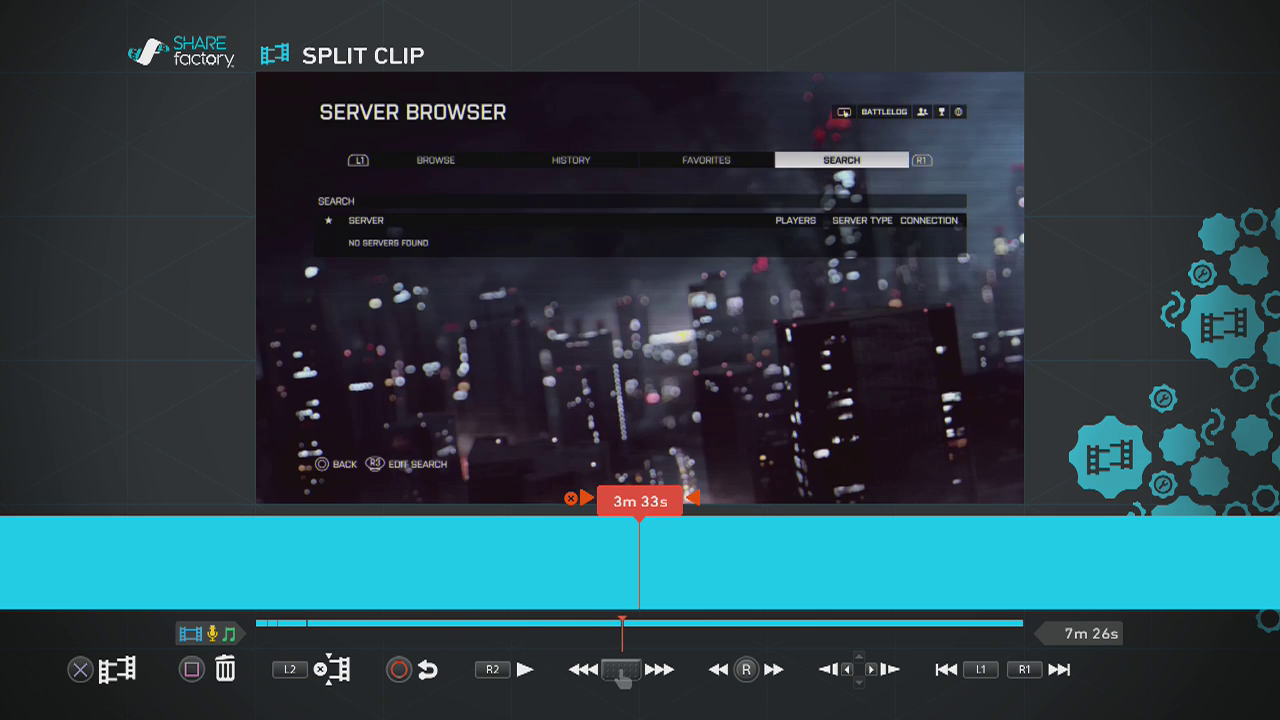
pyautogui.press('Right')
pyautogui.press('Right')
pyautogui.press('Right')
pyautogui.press('Right')
pyautogui.press('Right')
pyautogui.press('Right')
pyautogui.press('Right')
pyautogui.press('Right')
pyautogui.press('Right')
pyautogui.press('Right')
pyautogui.press('Right')
pyautogui.press('Right')
pyautogui.press('Right')
pyautogui.press('Right')
pyautogui.press('Right')
pyautogui.press('Right')
pyautogui.press('Right')
pyautogui.press('Right')
pyautogui.press('Right')
pyautogui.press('Right')
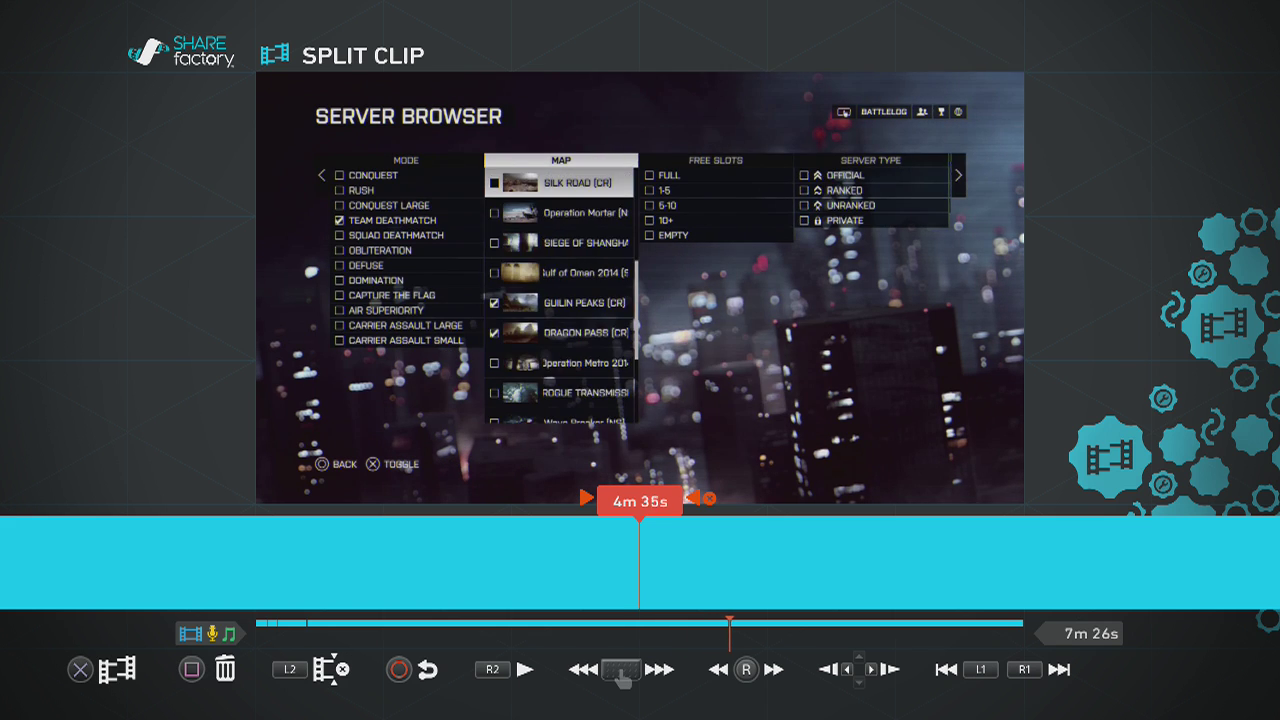
pyautogui.press('Right')
pyautogui.press('Right')
pyautogui.press('Right')
pyautogui.press('Right')
pyautogui.press('Right')
pyautogui.press('Right')
pyautogui.press('Right')
pyautogui.press('Right')
pyautogui.press('Right')
pyautogui.press('Right')
pyautogui.press('Right')
pyautogui.press('Right')
pyautogui.press('Right')
pyautogui.press('Right')
pyautogui.press('Right')
pyautogui.press('Right')
pyautogui.press('Right')
pyautogui.press('Right')
pyautogui.press('Right')
pyautogui.press('Right')
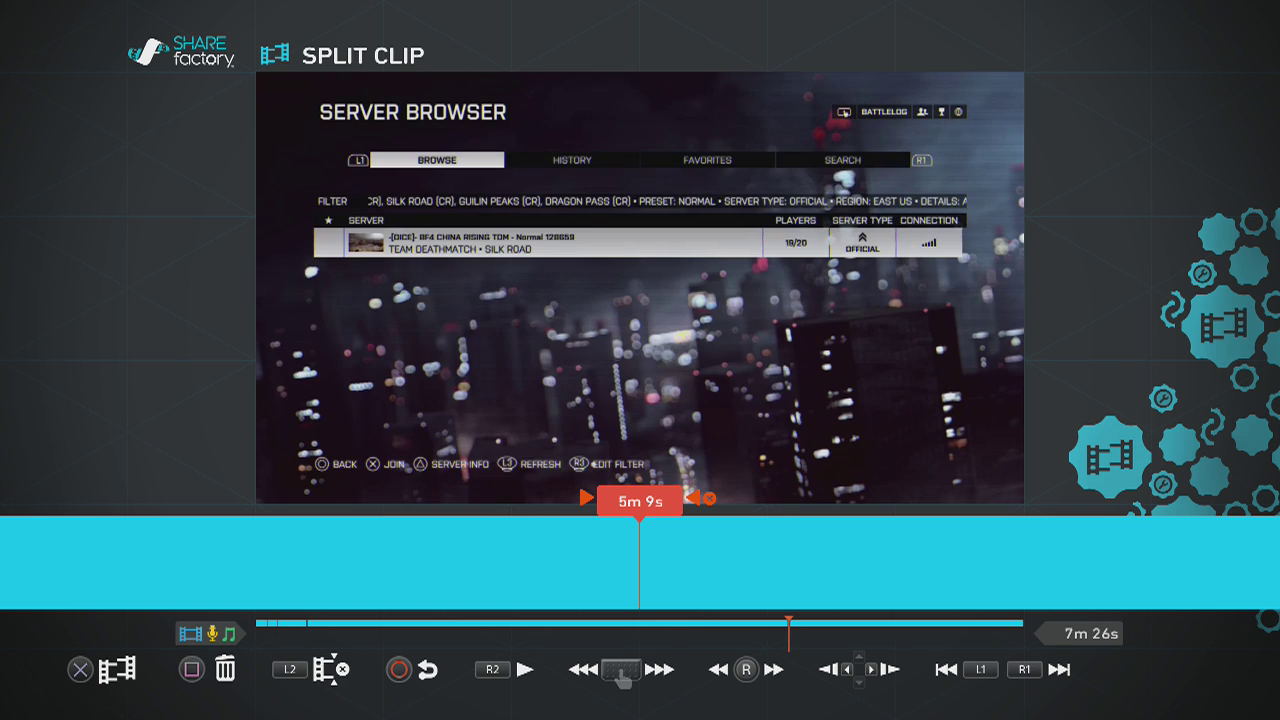
pyautogui.press('Left')
pyautogui.press('Left')
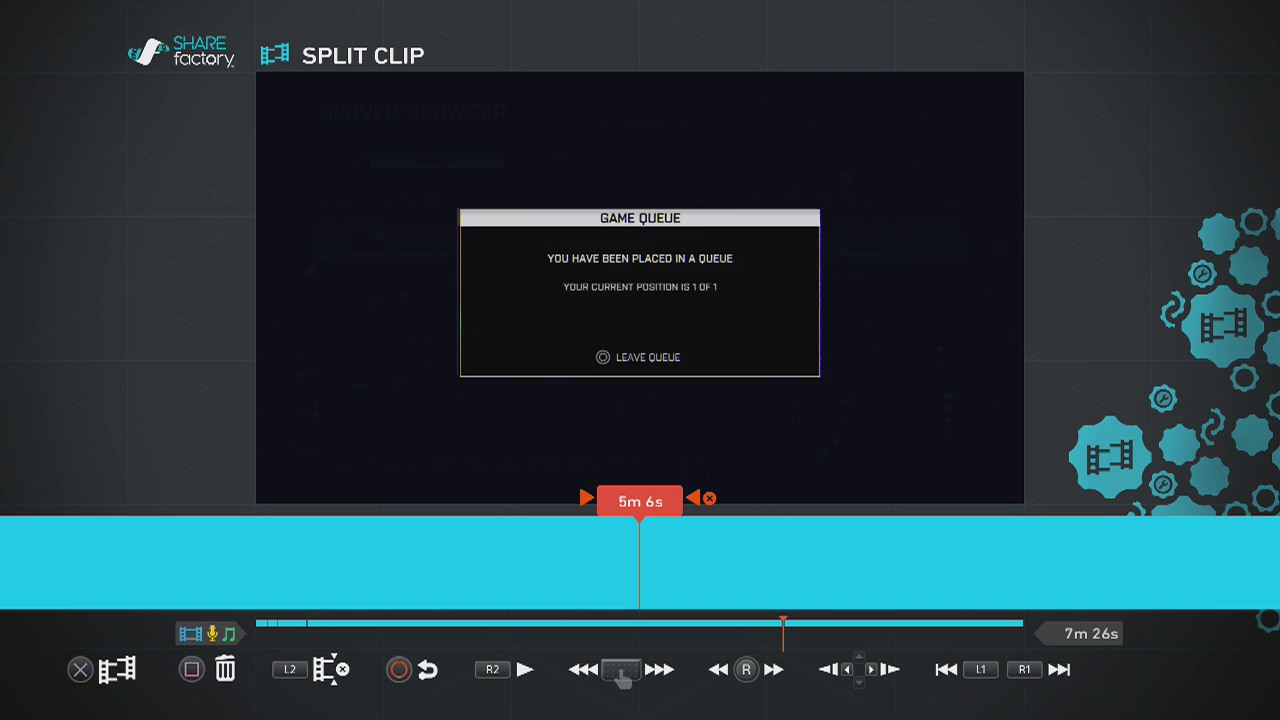
pyautogui.press('Right')
pyautogui.press('Right')
pyautogui.press('Right')
pyautogui.press('Right')
pyautogui.press('Right')
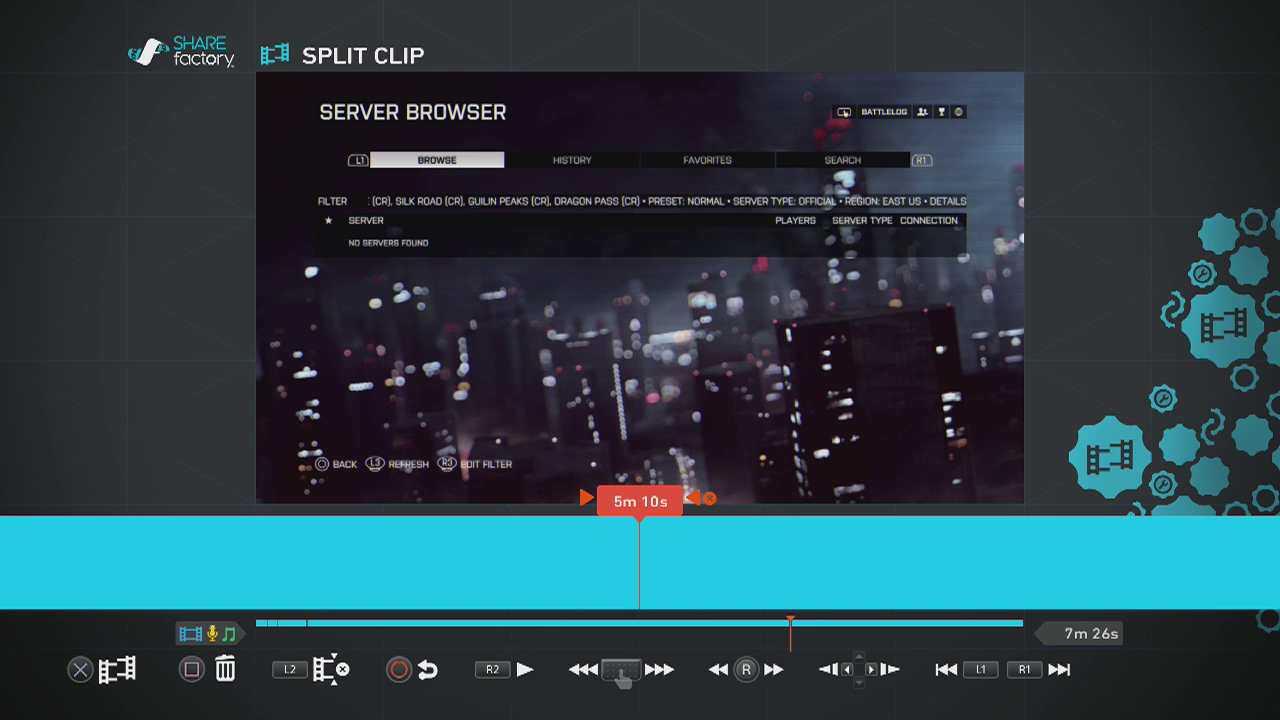
pyautogui.press('Right')
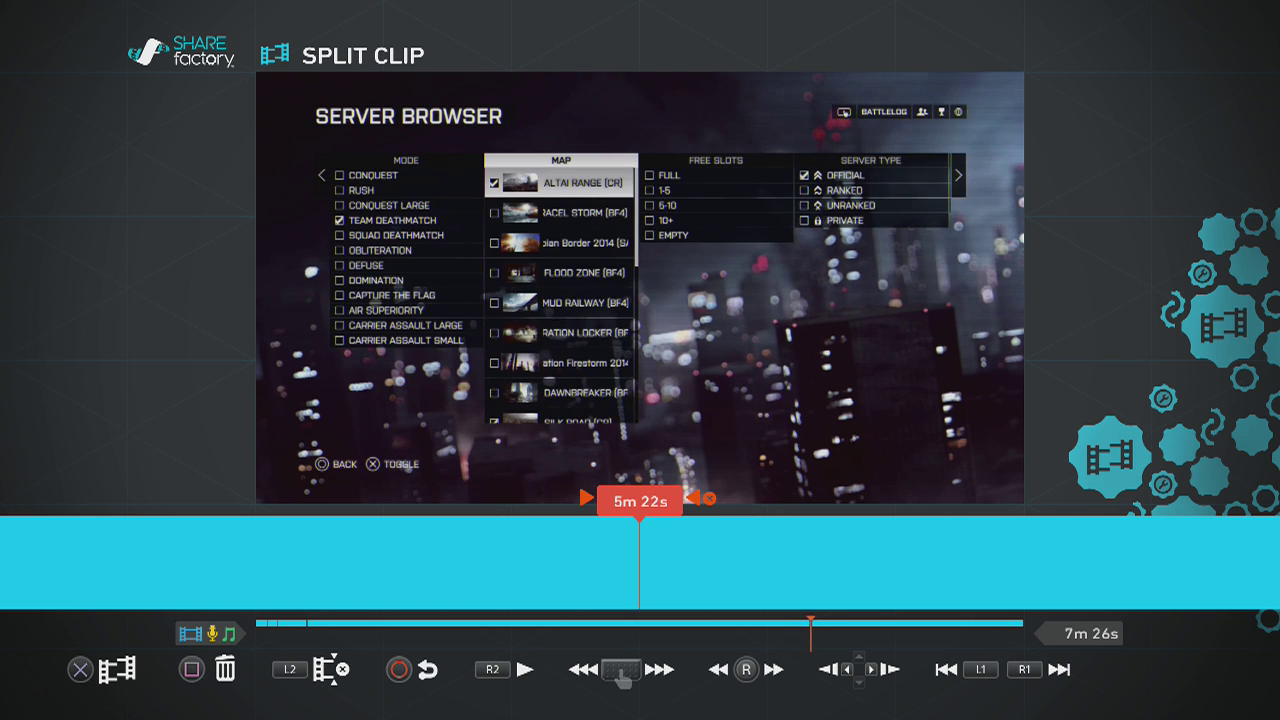
pyautogui.press('Right')
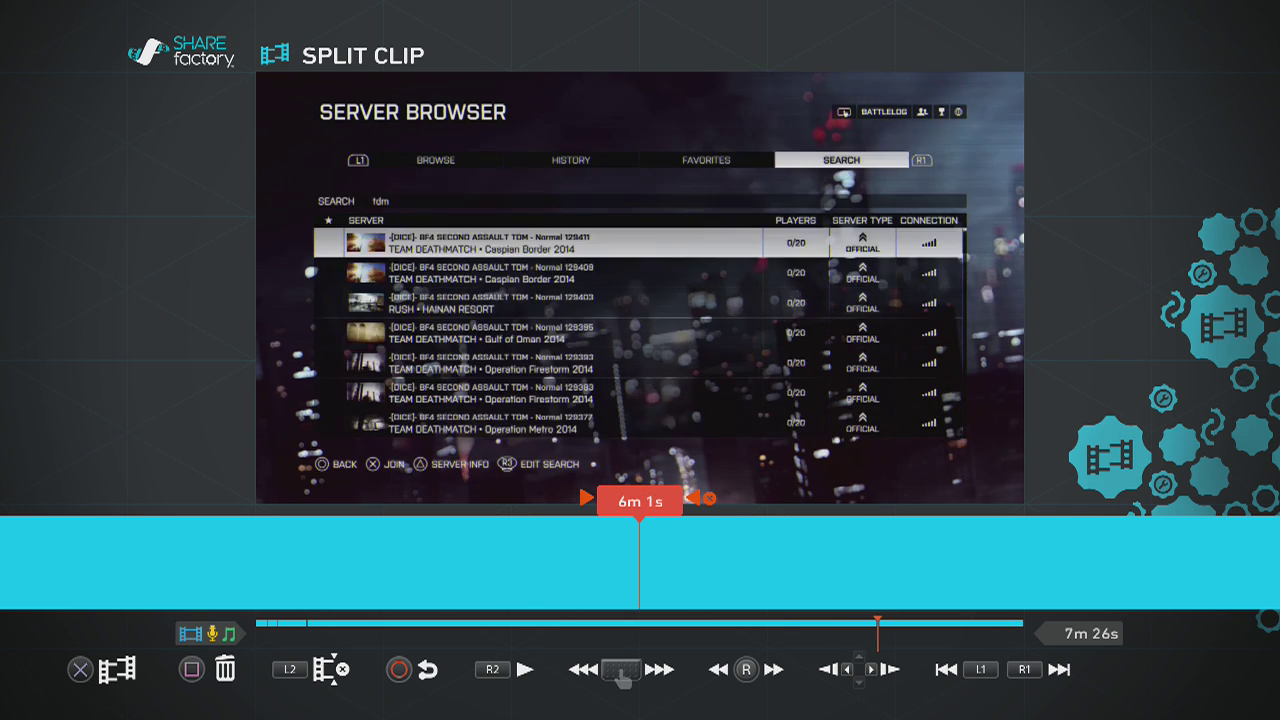
pyautogui.press('Right')
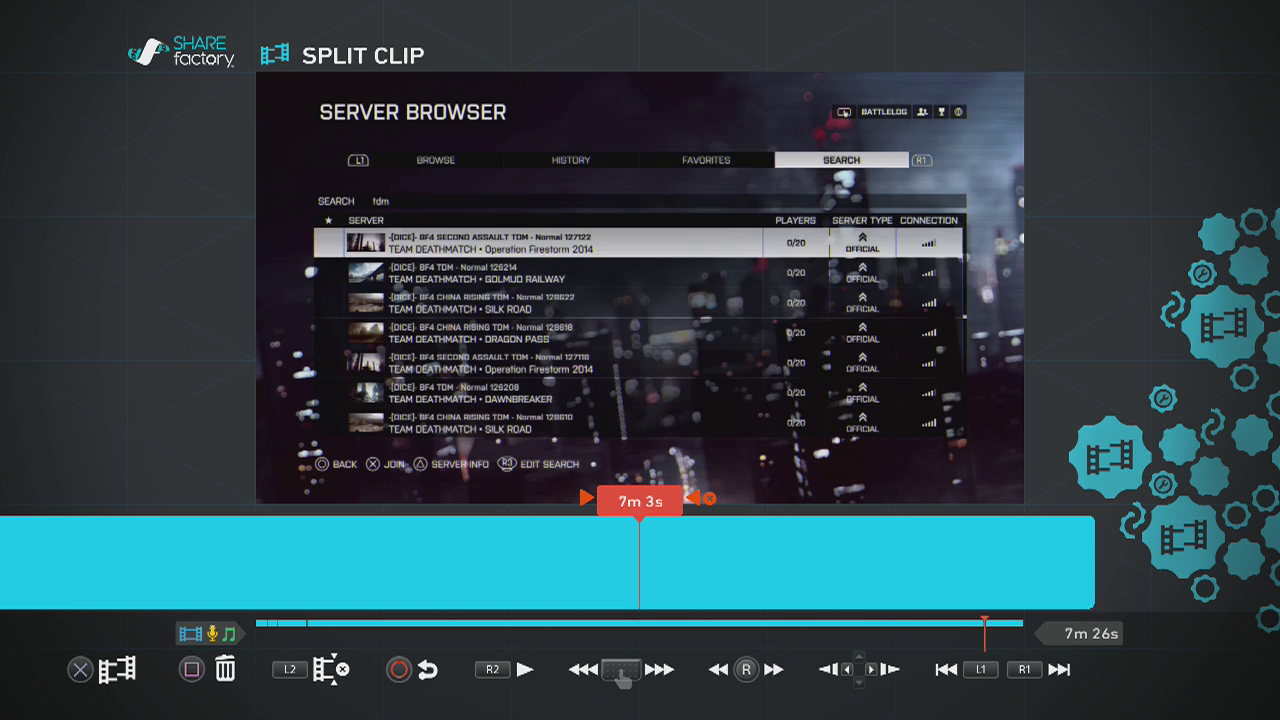
pyautogui.press('Right')
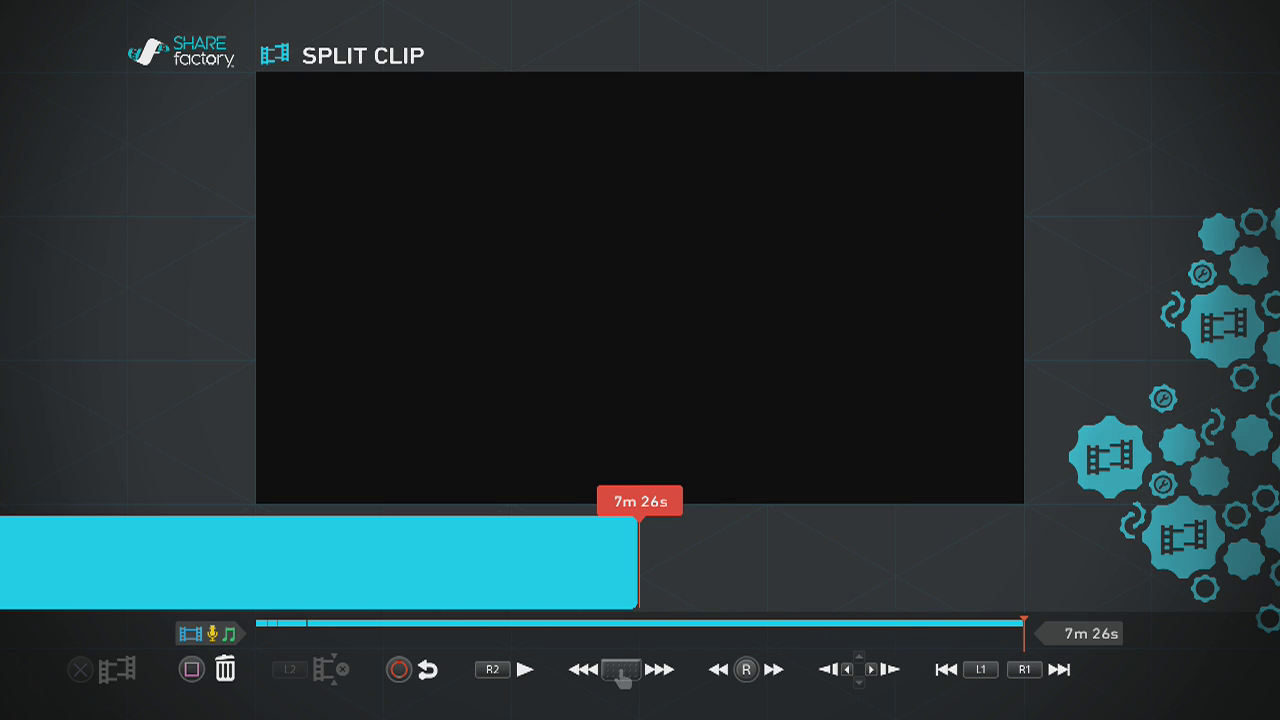
# Step: Rewind from 7m 20s back to the 1m 59s point where no servers are found
pyautogui.press('Left')
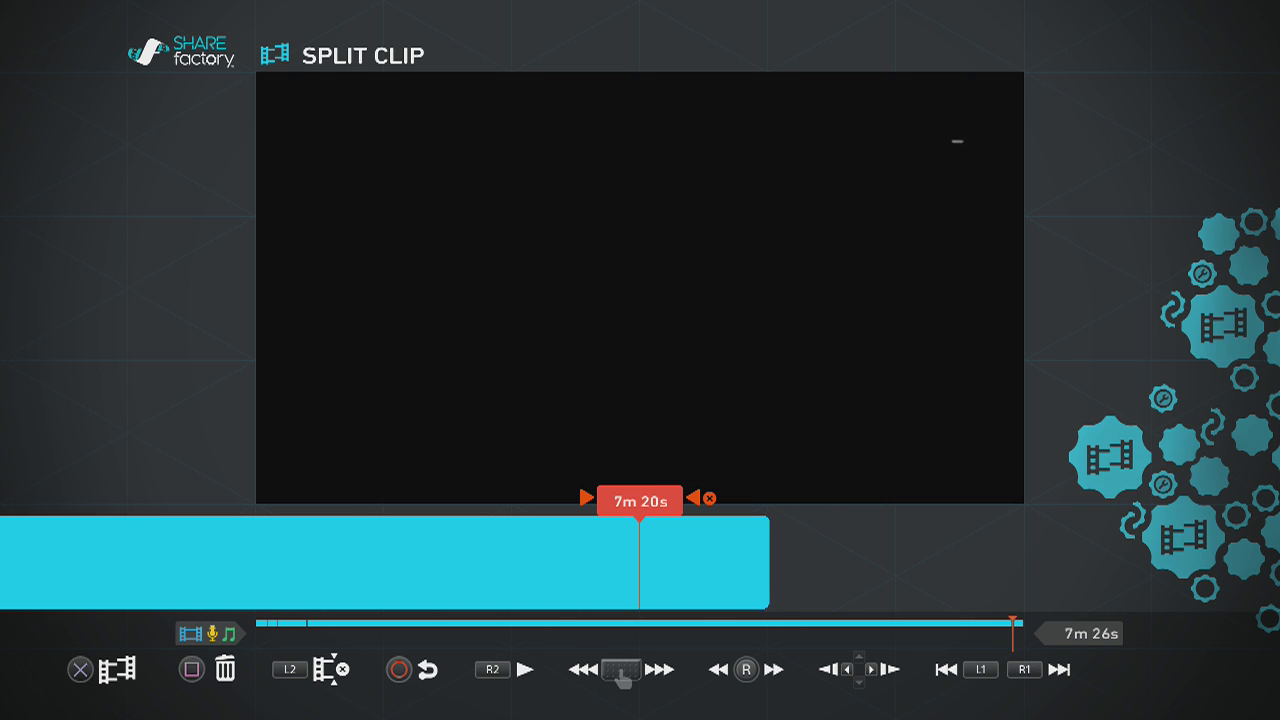
pyautogui.press('Left')
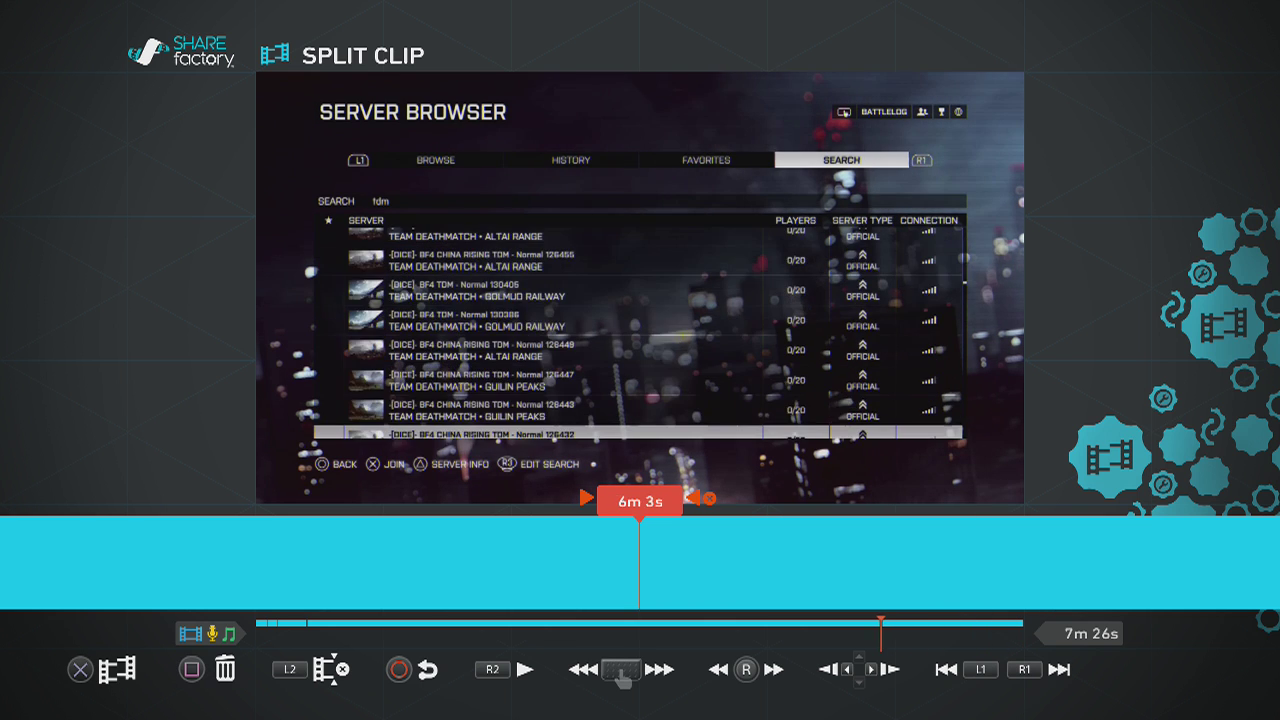
pyautogui.press('Left')
pyautogui.press('Left')
pyautogui.press('Left')
pyautogui.press('Left')
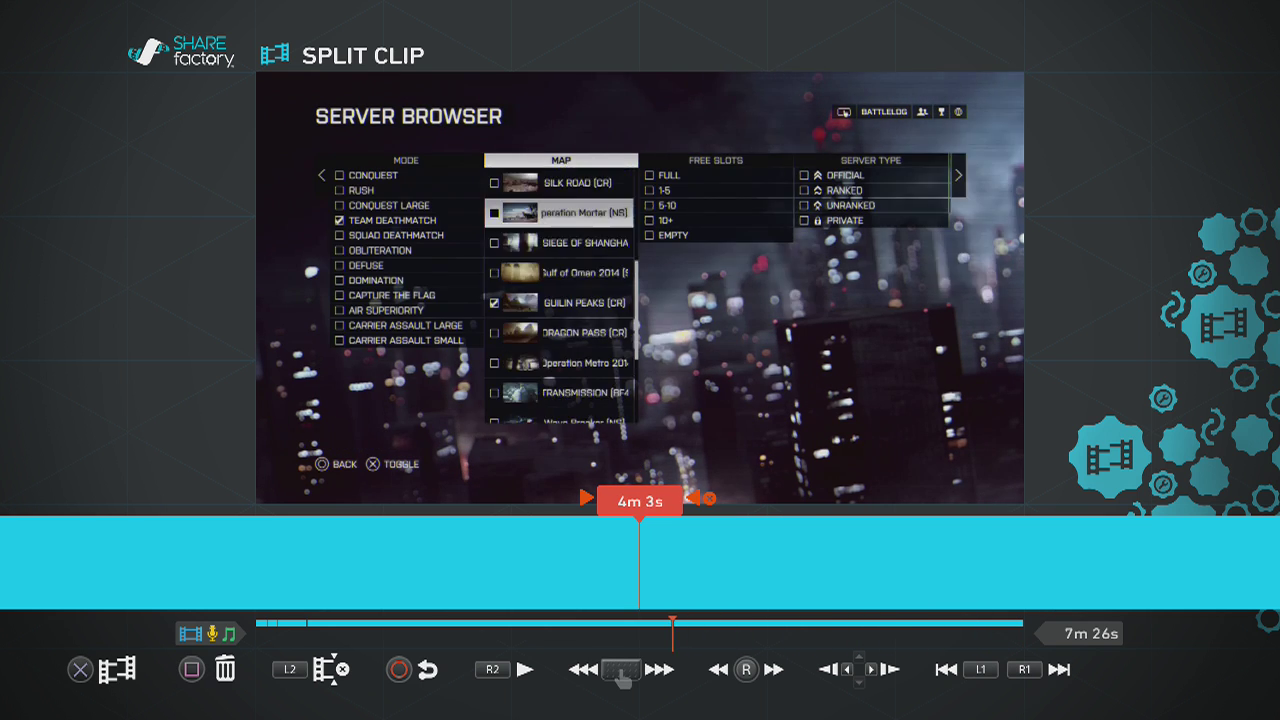
pyautogui.press('Left')
pyautogui.press('Left')
pyautogui.press('Left')
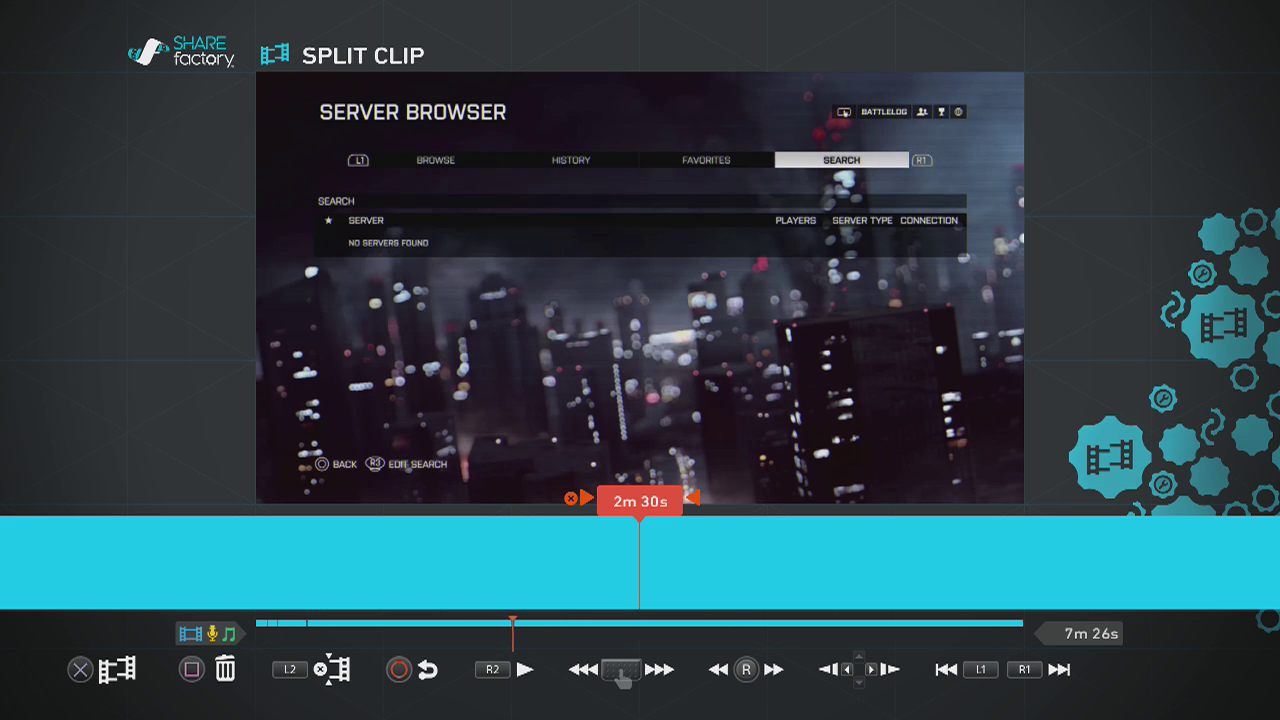
pyautogui.press('Left')
pyautogui.press('Left')
# Step: Split the Battlefield 4 clip at 1m 59s and select the second piece for deletion
pyautogui.press('Return')
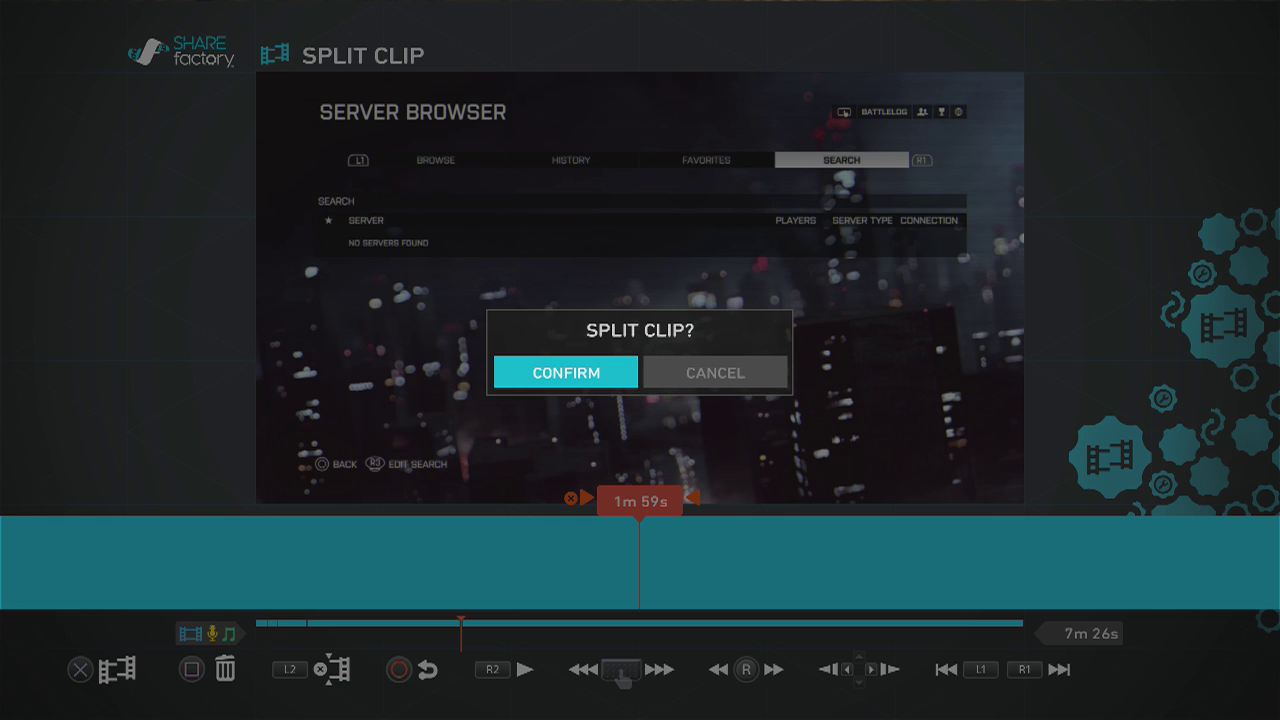
pyautogui.press('Return')
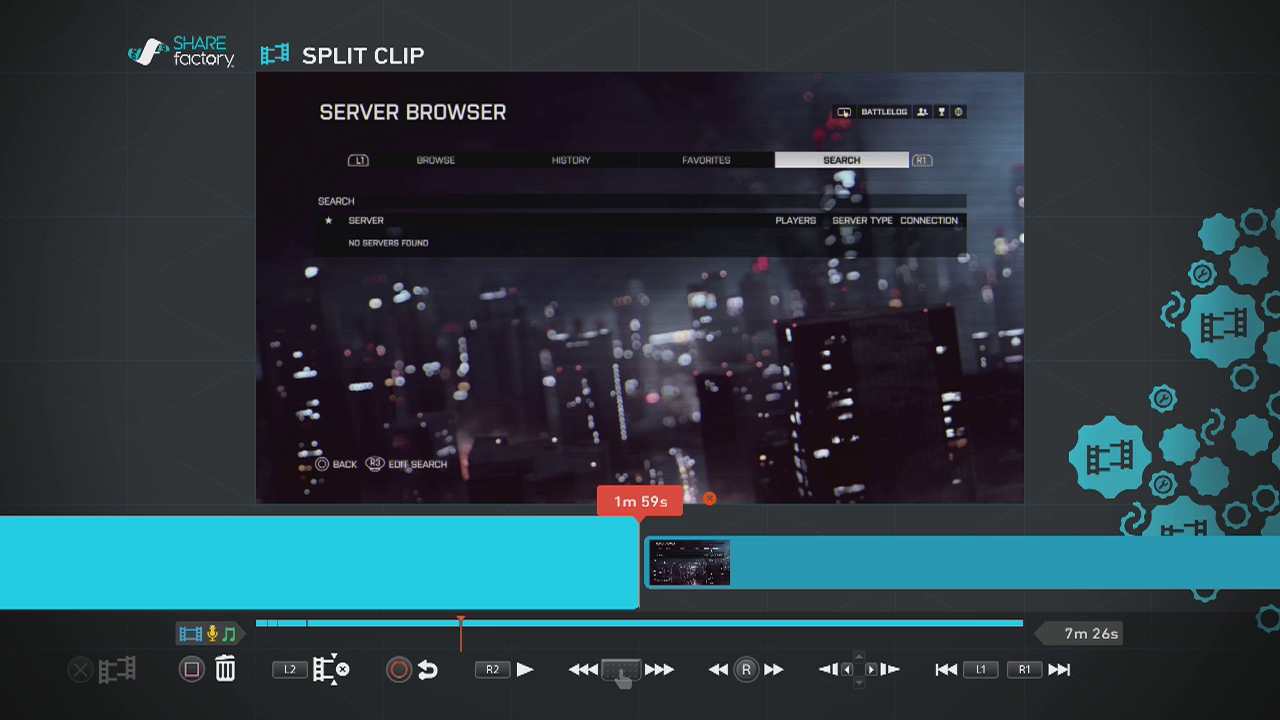
pyautogui.press('Right')
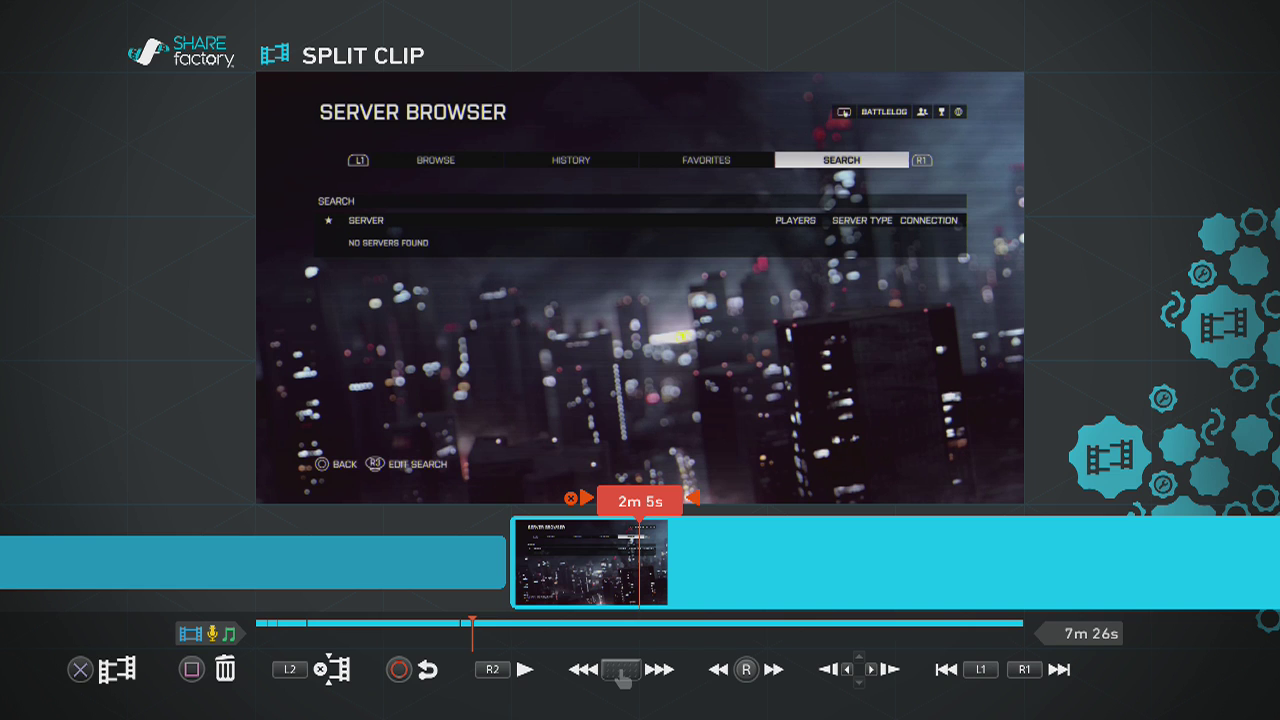
pyautogui.press('Delete')
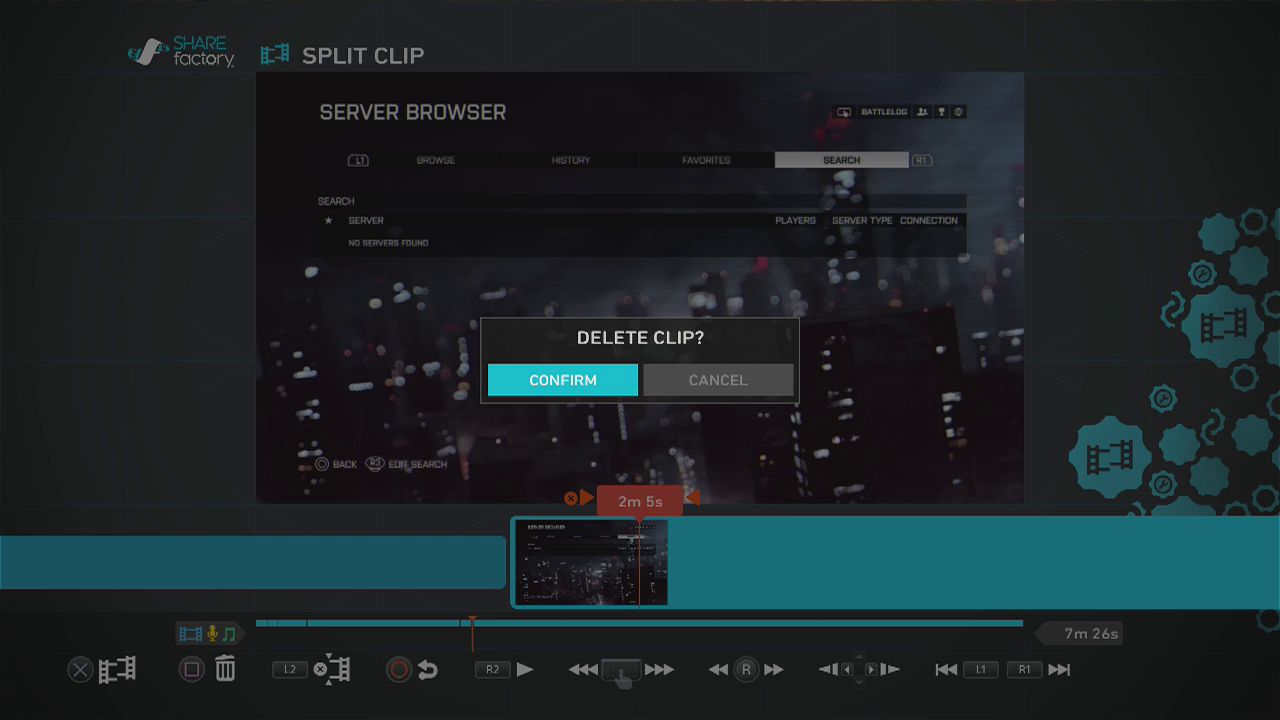
# Step: Cancel the deletion, move to 2m 10s, and split the clip there
pyautogui.press('Right')
pyautogui.press('Return')
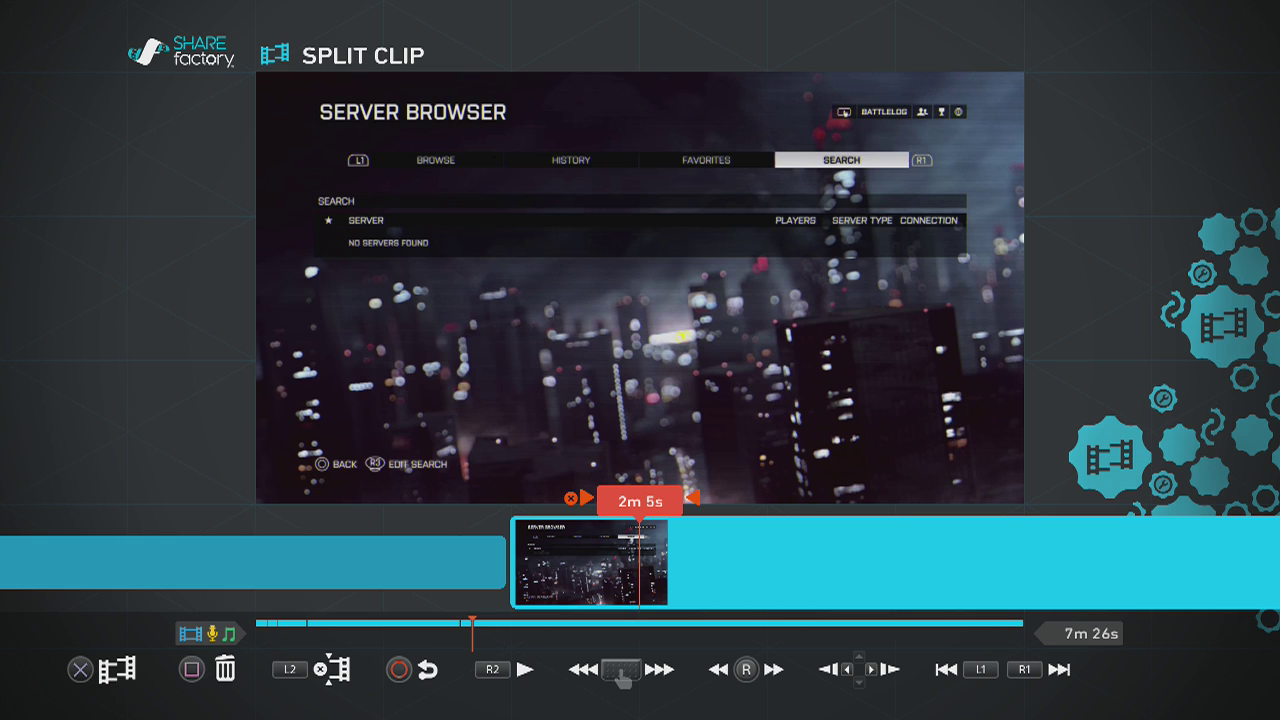
pyautogui.press('Right')
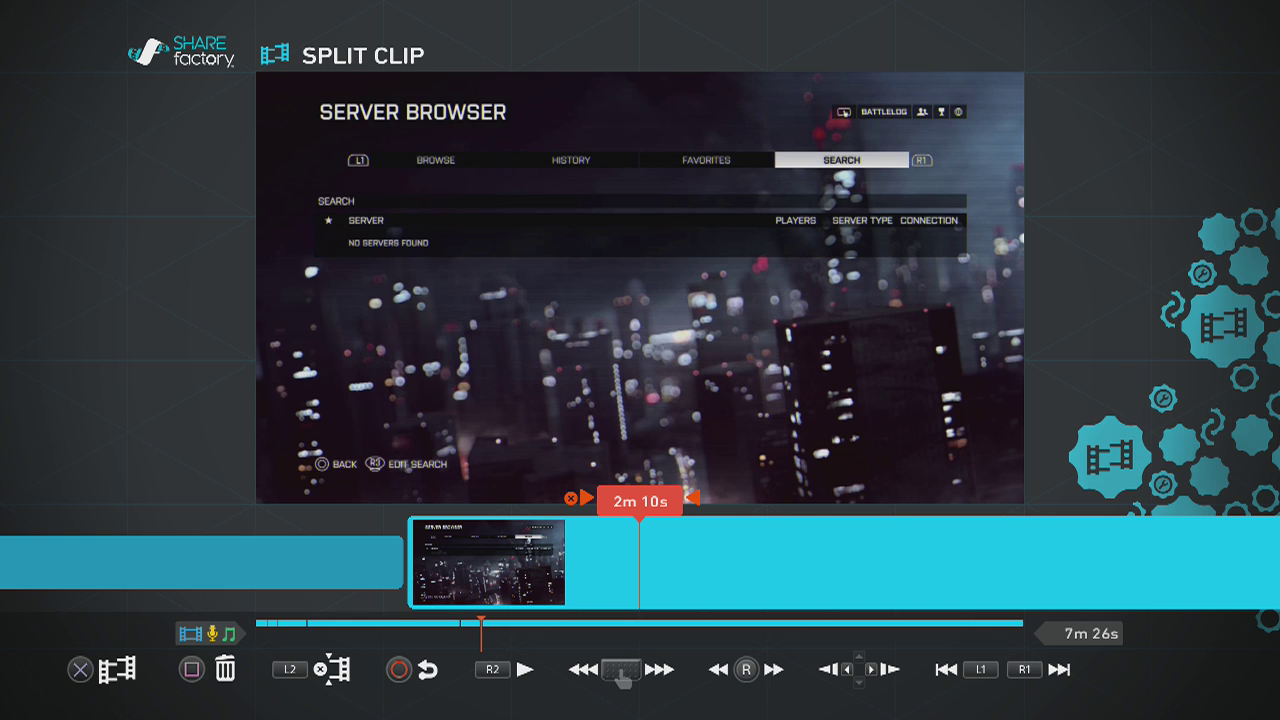
pyautogui.press('Delete')
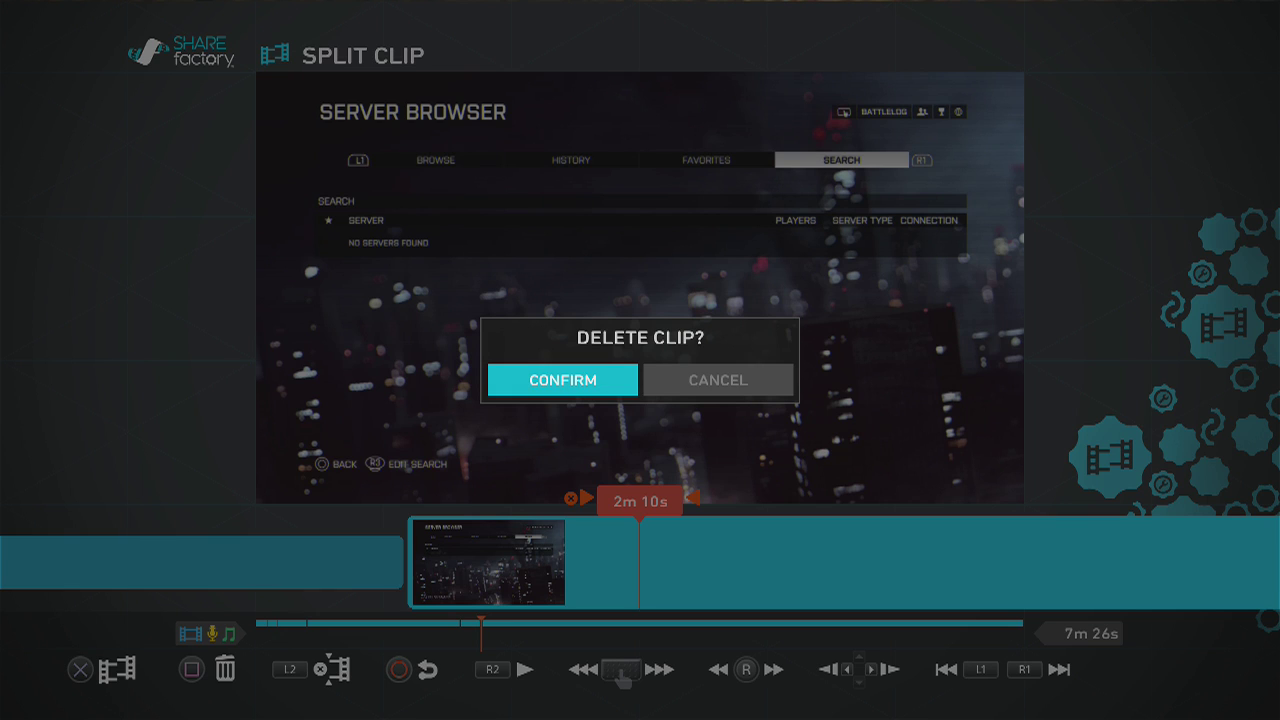
pyautogui.press('Escape')
pyautogui.press('Return')
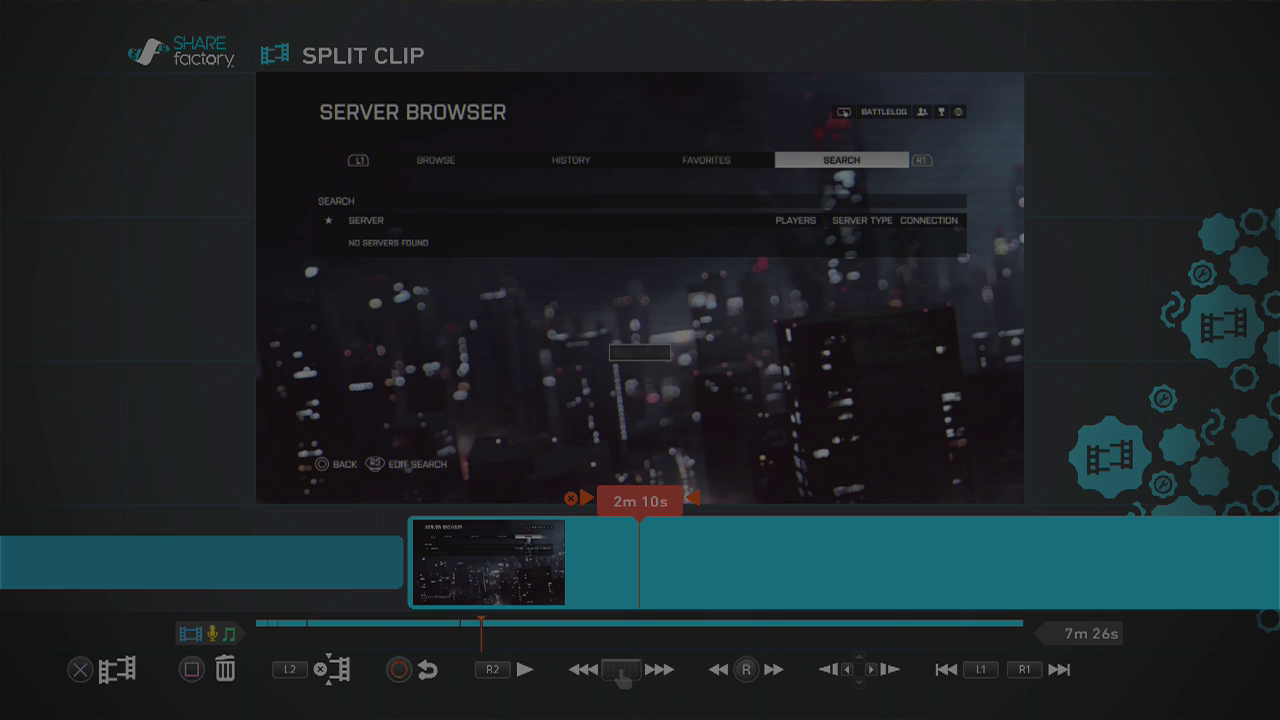
pyautogui.press('Return')
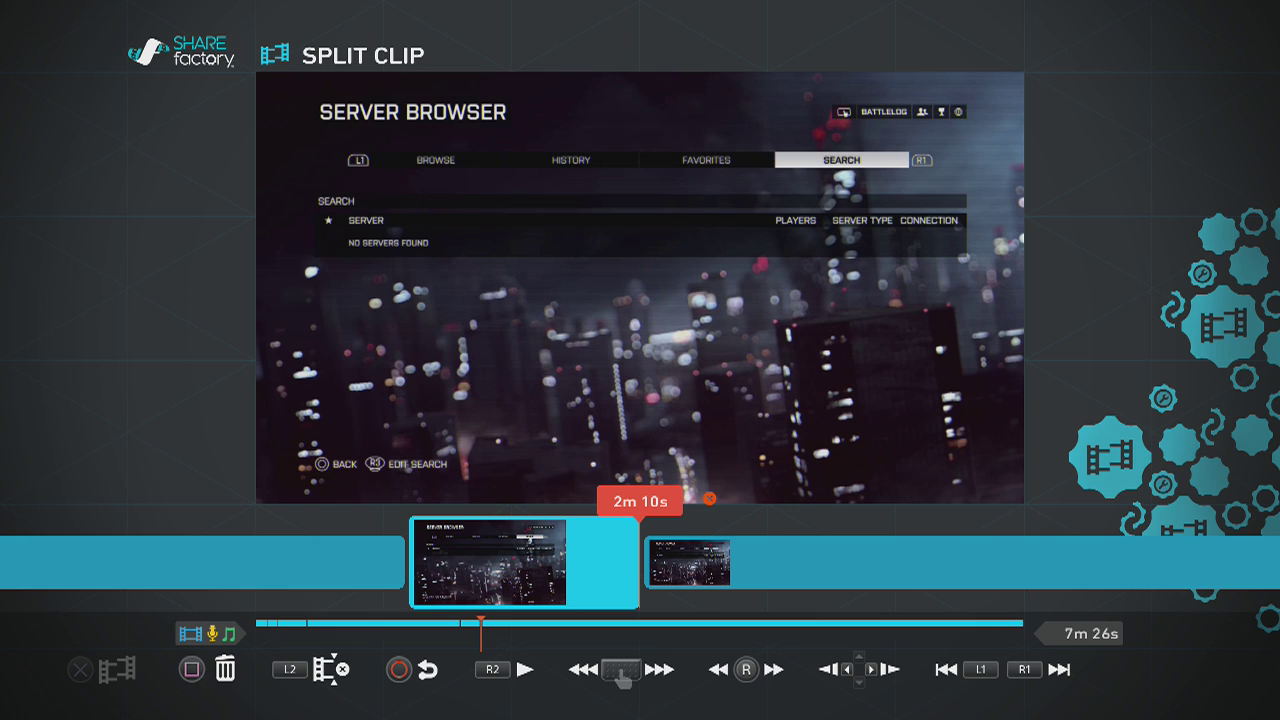
# Step: Delete the short 1m 59s–2m 10s piece, cutting the project to 7m 15s
pyautogui.press('Left')
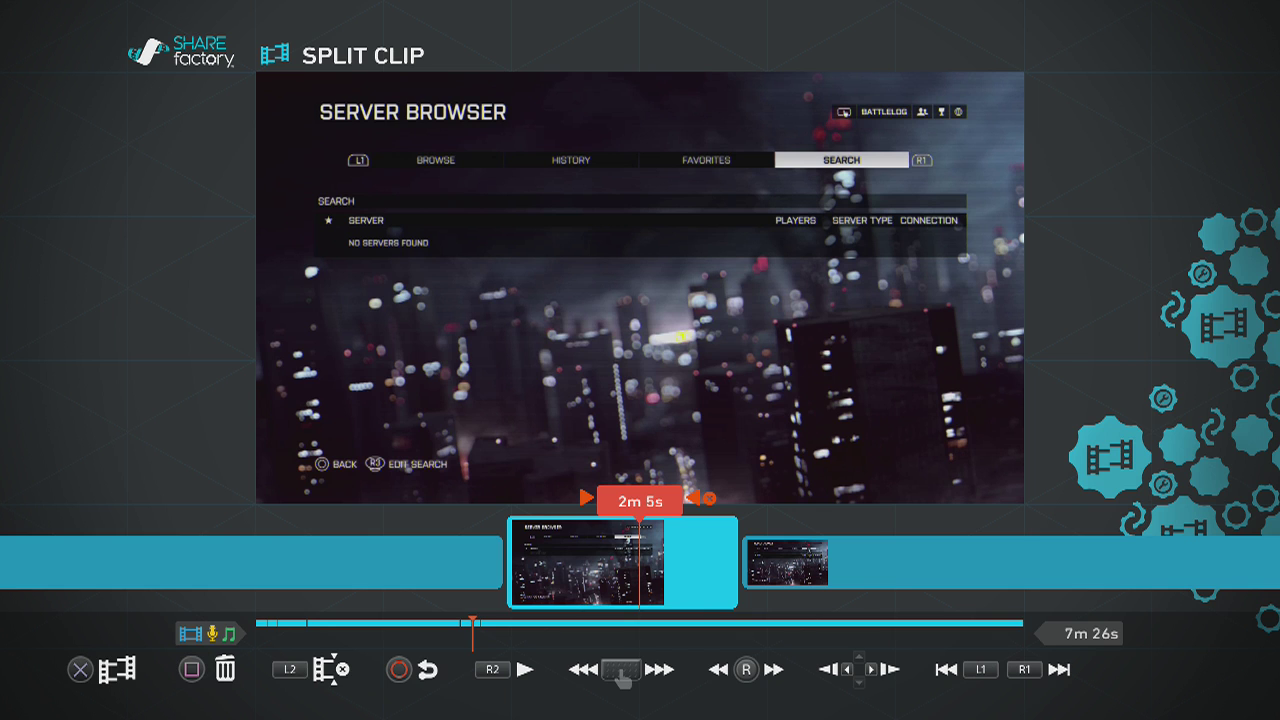
pyautogui.press('Delete')
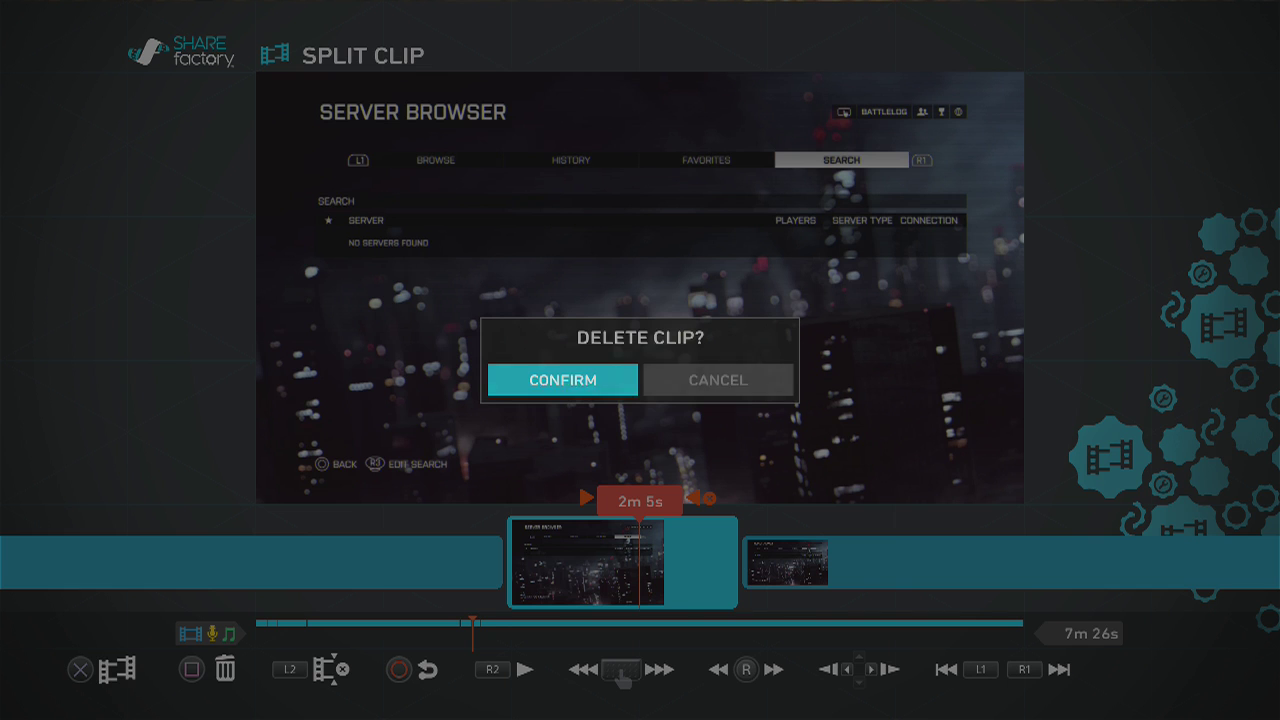
pyautogui.press('Return')
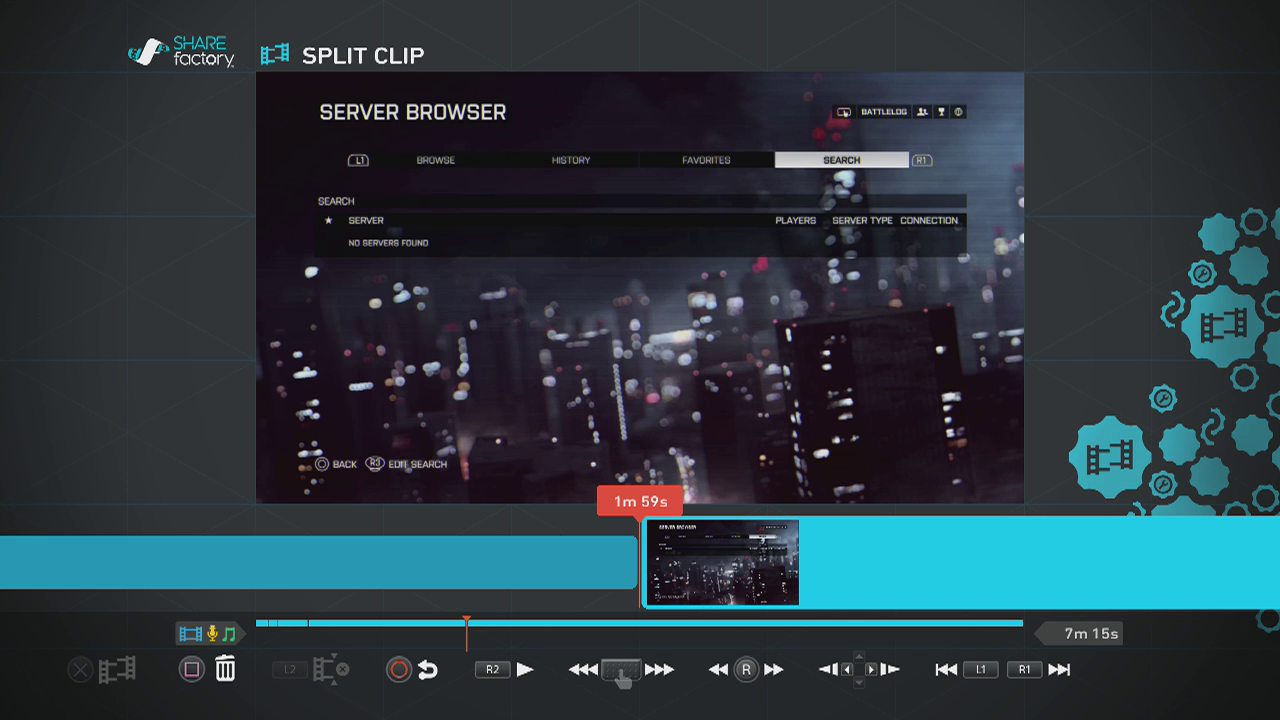
# Step: Rewind to 0m 0s and play the project from the kreep intro to about 0m 20s
pyautogui.press('Left')
pyautogui.press('Left')
pyautogui.press('Left')
pyautogui.press('Left')
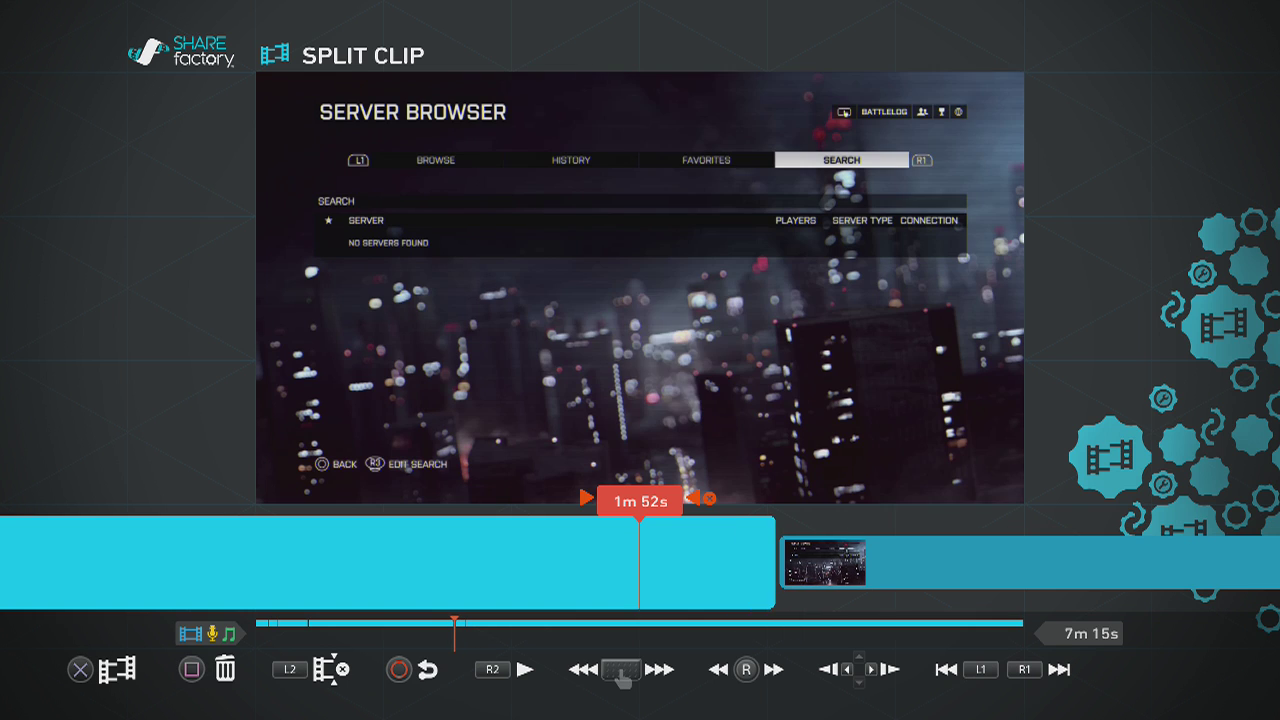
pyautogui.press('Left')
pyautogui.press('Left')
pyautogui.press('Left')
pyautogui.press('Left')
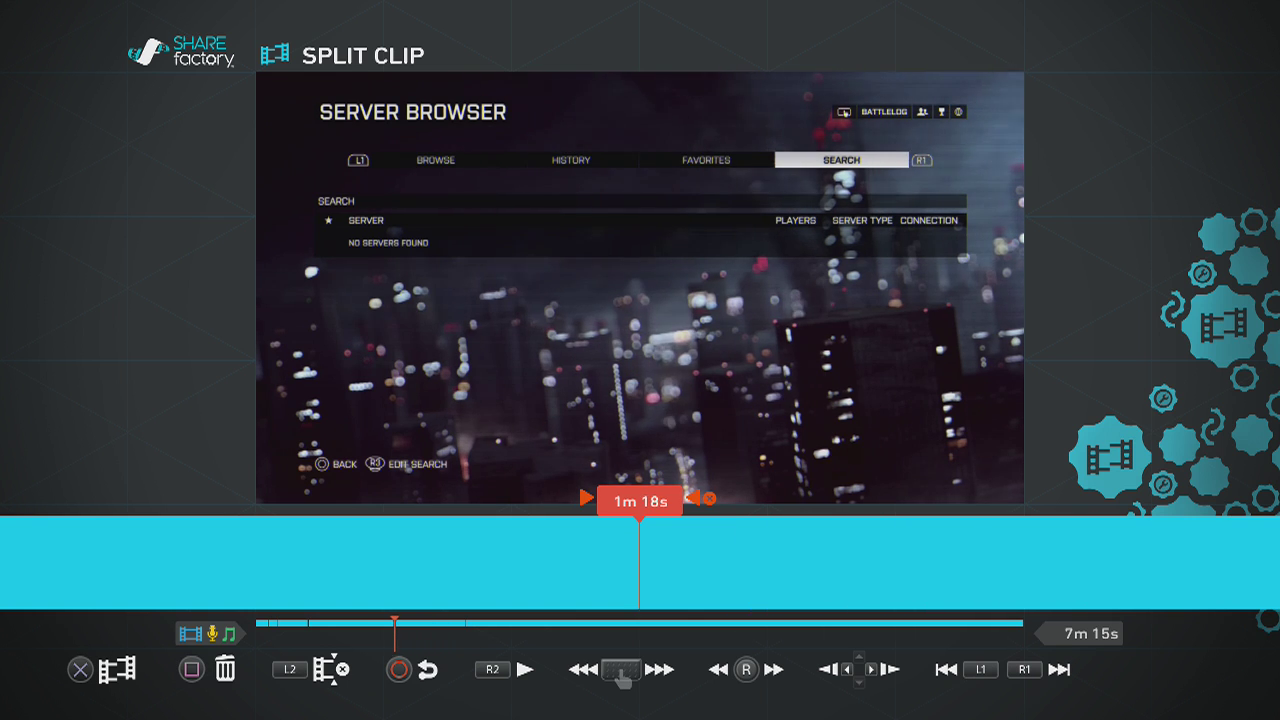
pyautogui.press('Left')
pyautogui.press('Left')
pyautogui.press('Left')
pyautogui.press('Left')
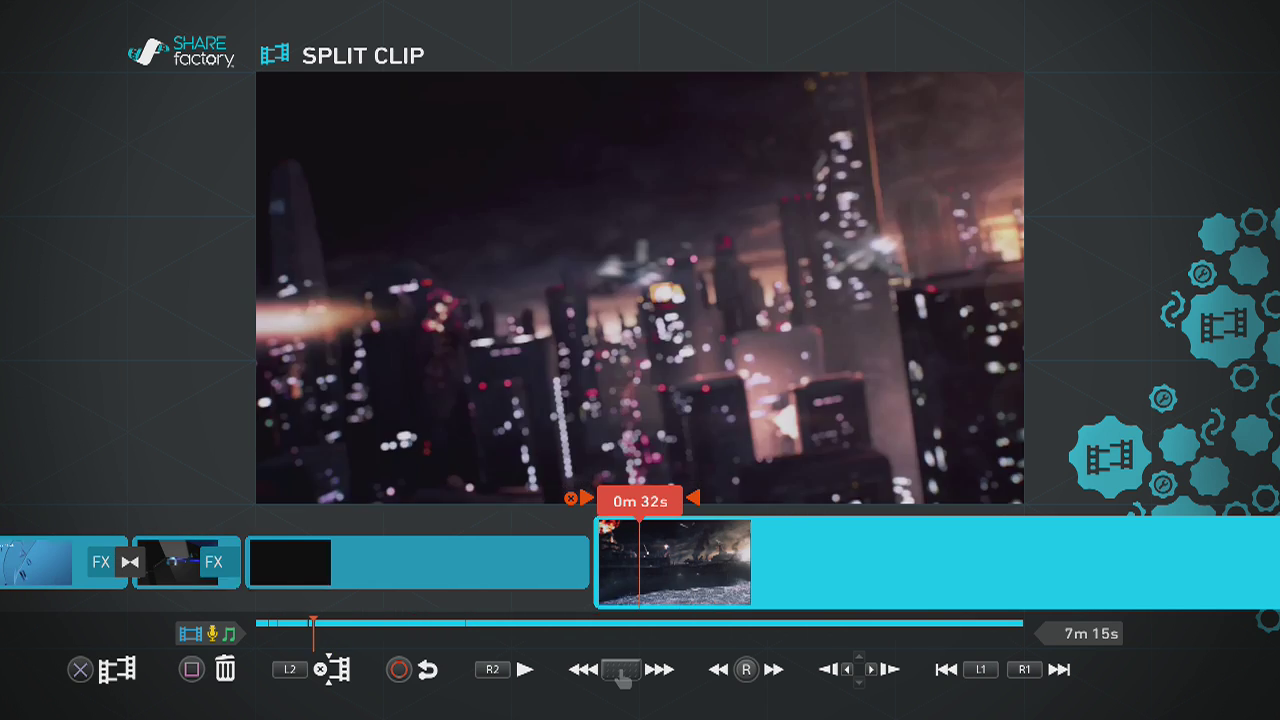
pyautogui.press('Left')
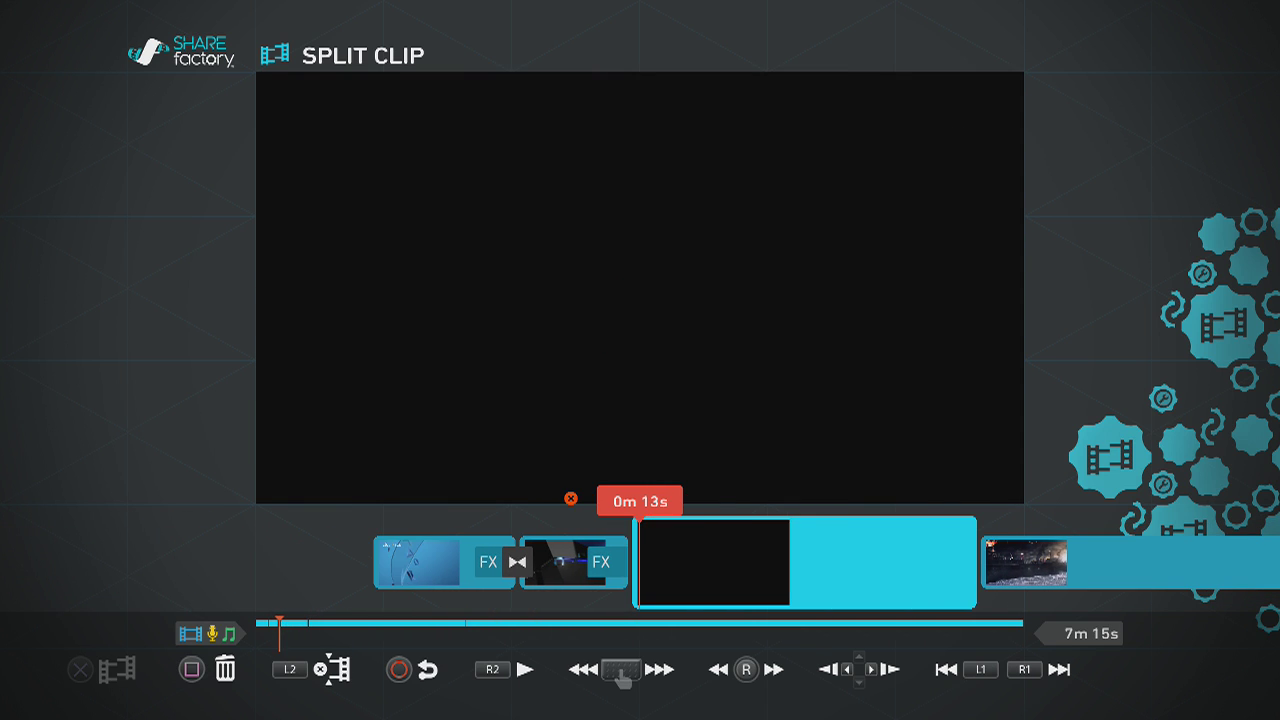
pyautogui.press('Left')
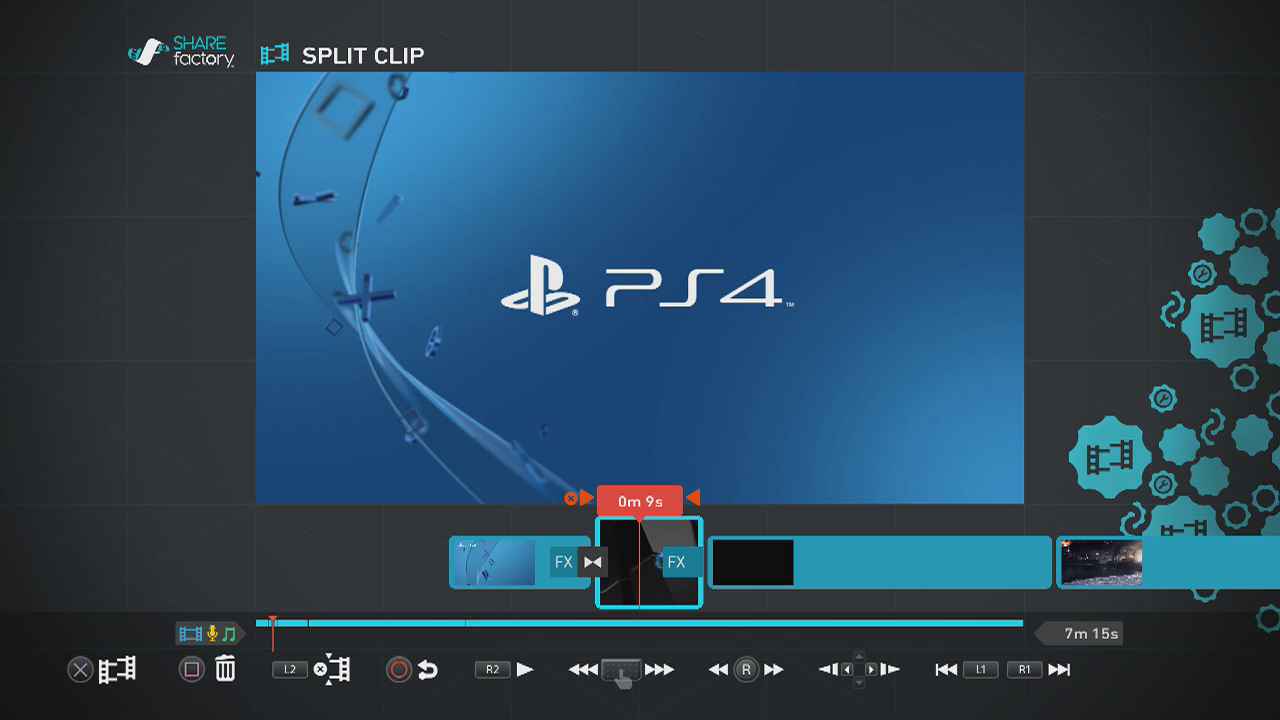
pyautogui.press('Left')
pyautogui.press('Left')
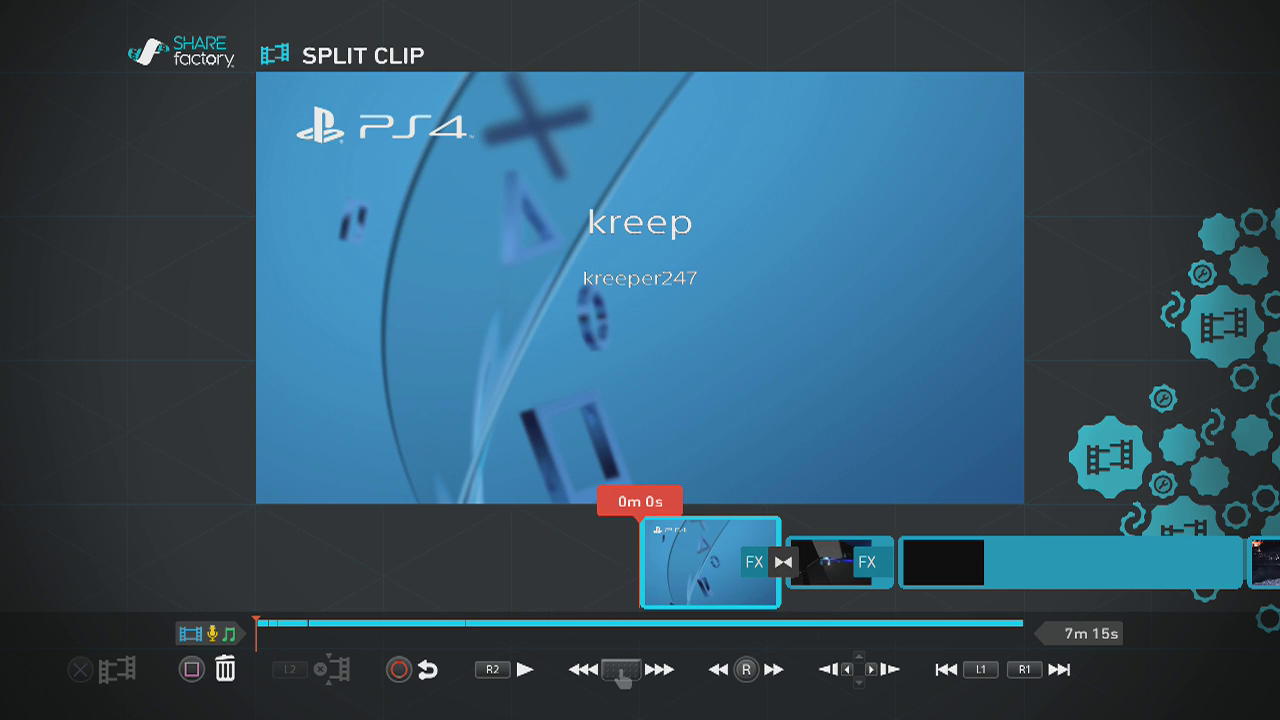
pyautogui.press('space')
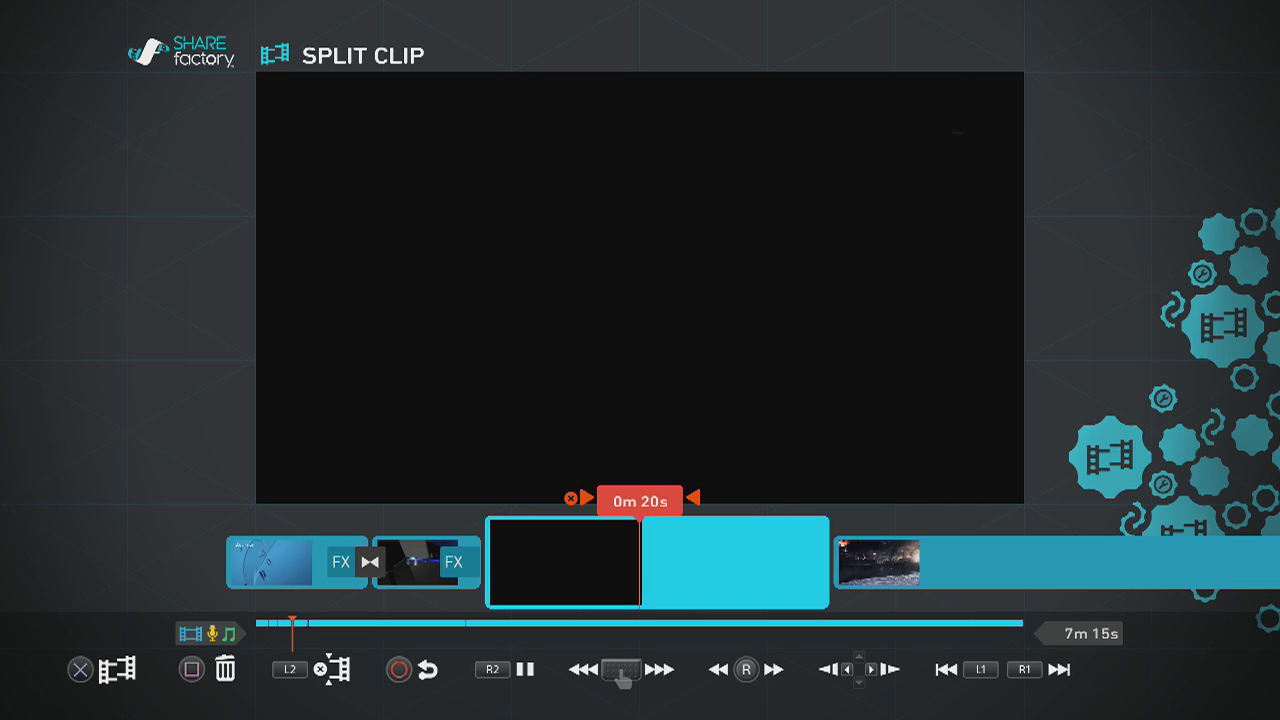
# Step: Split the black opening clip at 0m 20s and exit Split Clip mode
pyautogui.press('Return')
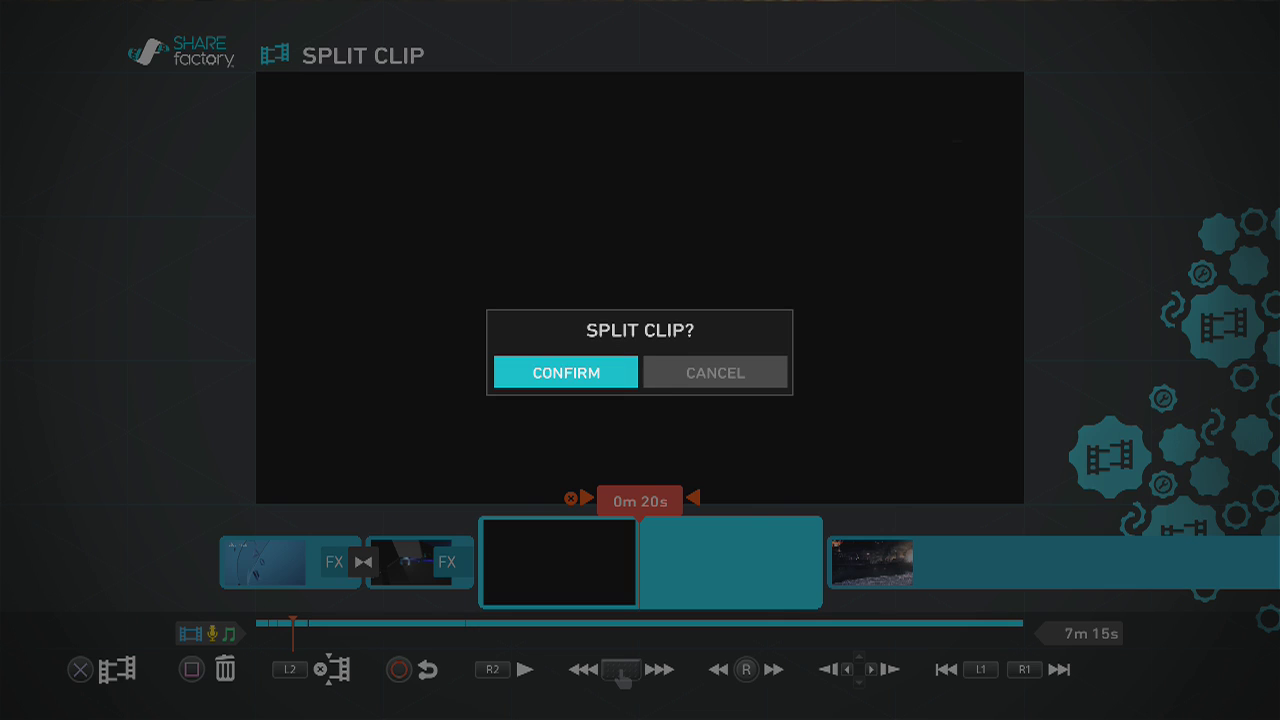
pyautogui.press('Return')
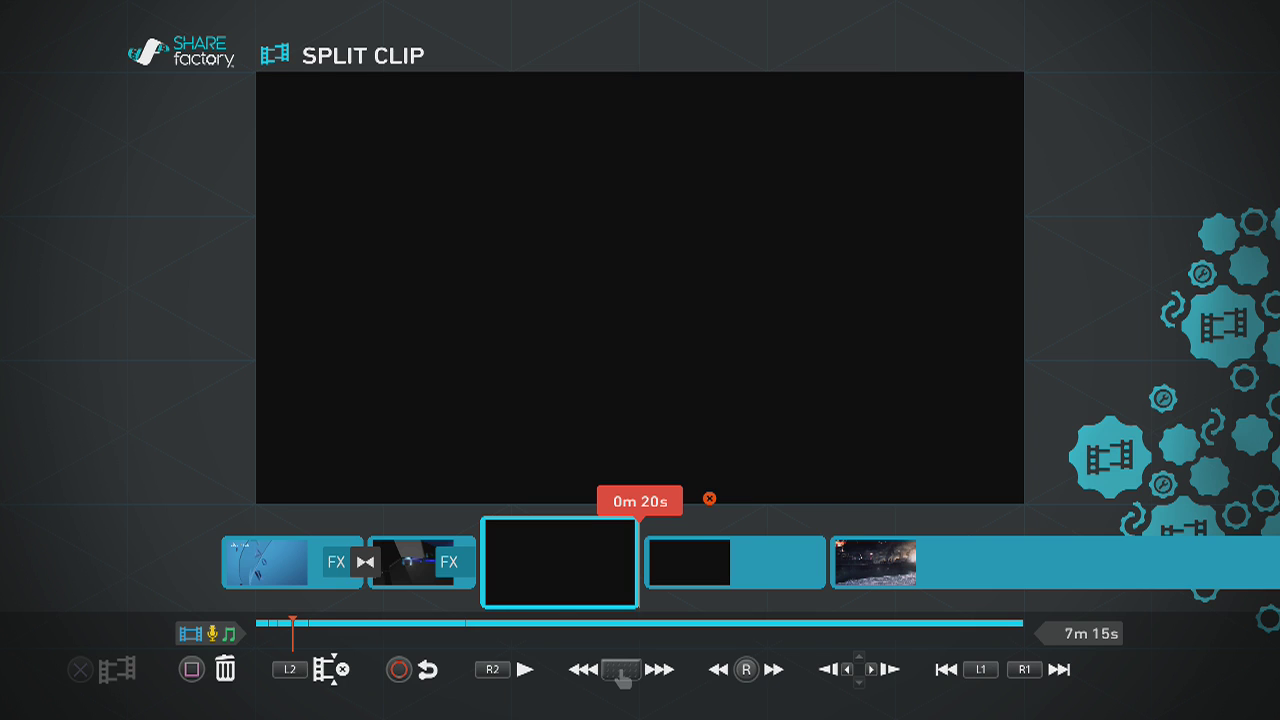
pyautogui.press('Escape')
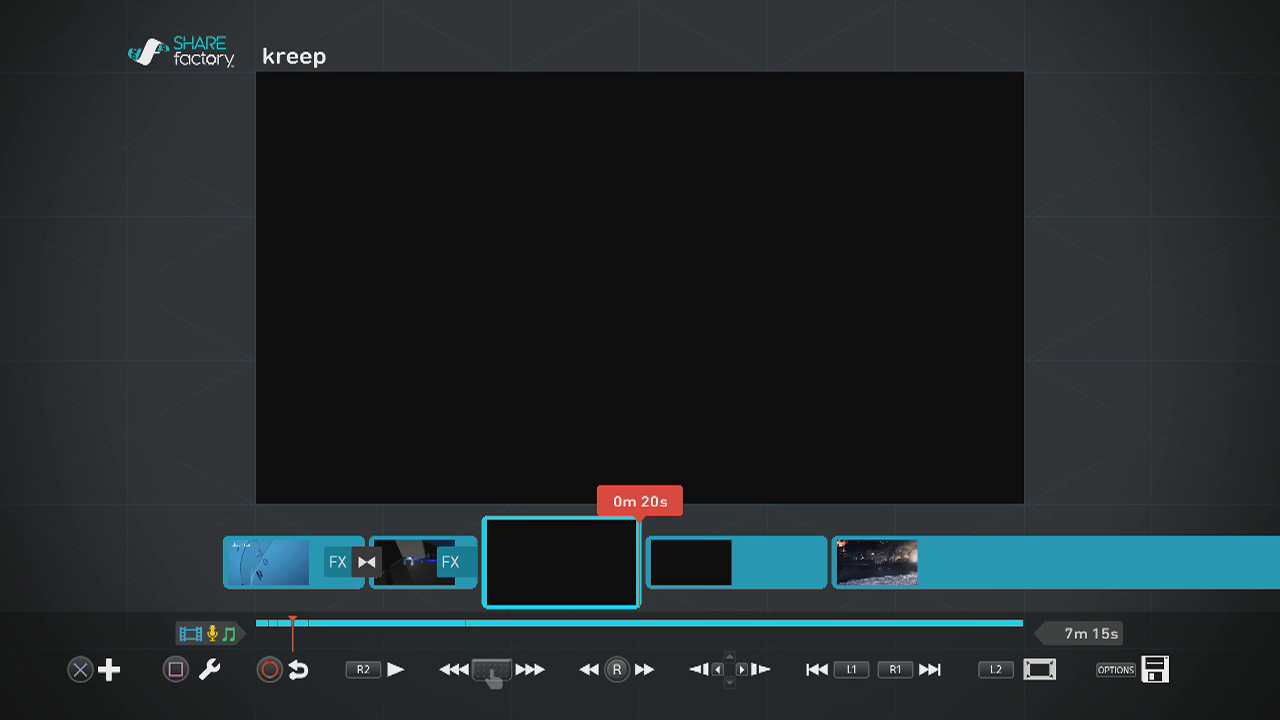
# Step: Check the add choices, then return from the 0m 23s clip to the 0m 20s clip
pyautogui.press('Return')
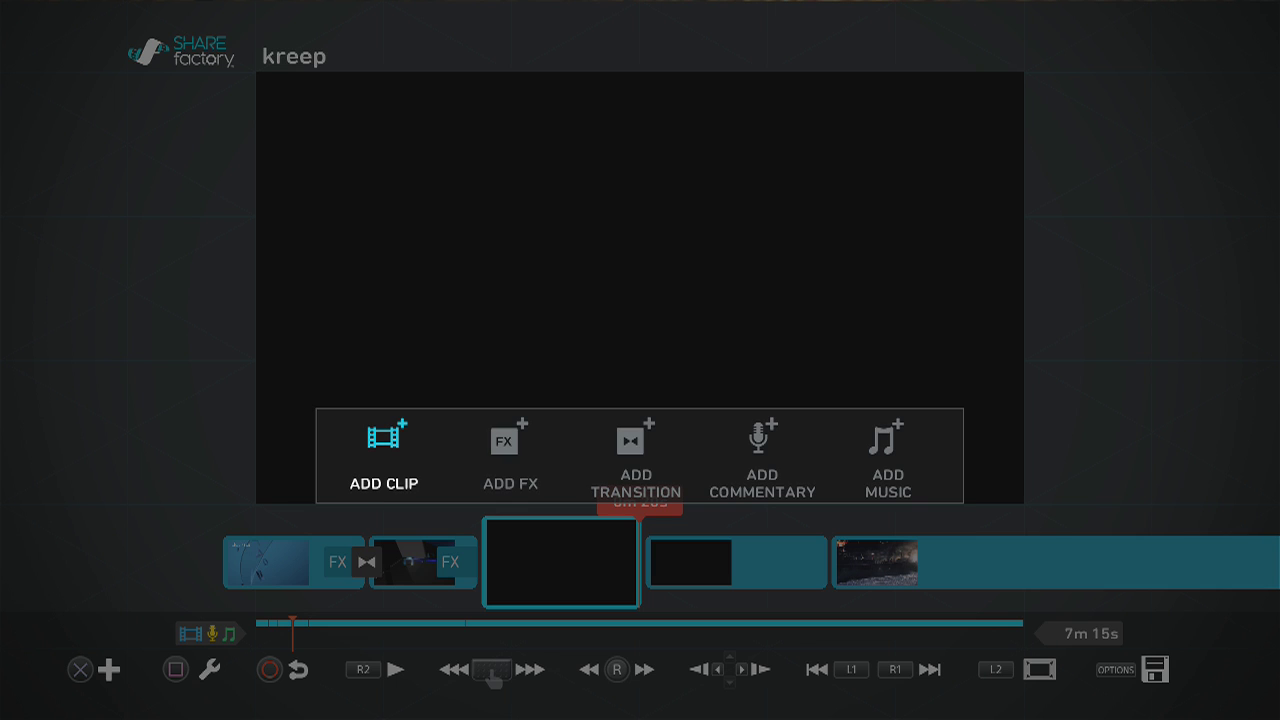
pyautogui.press('Escape')
pyautogui.press('Right')
pyautogui.press('Right')
pyautogui.press('Right')
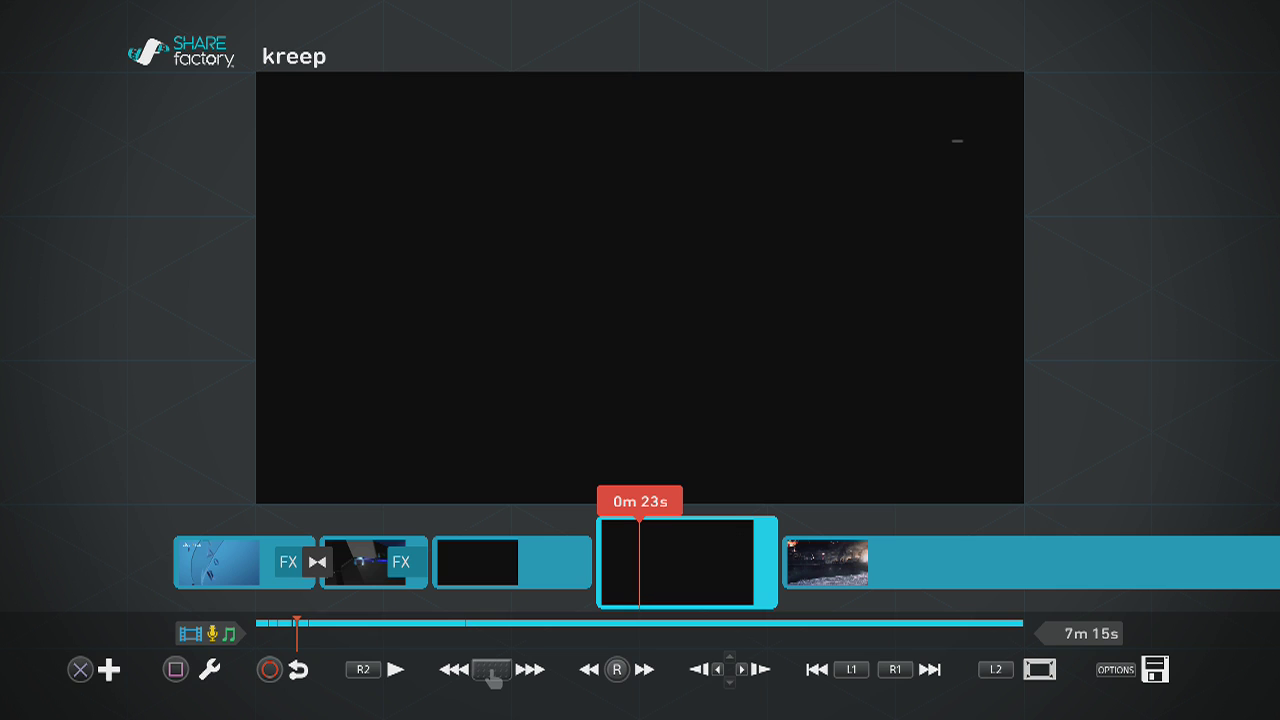
pyautogui.press('Left')
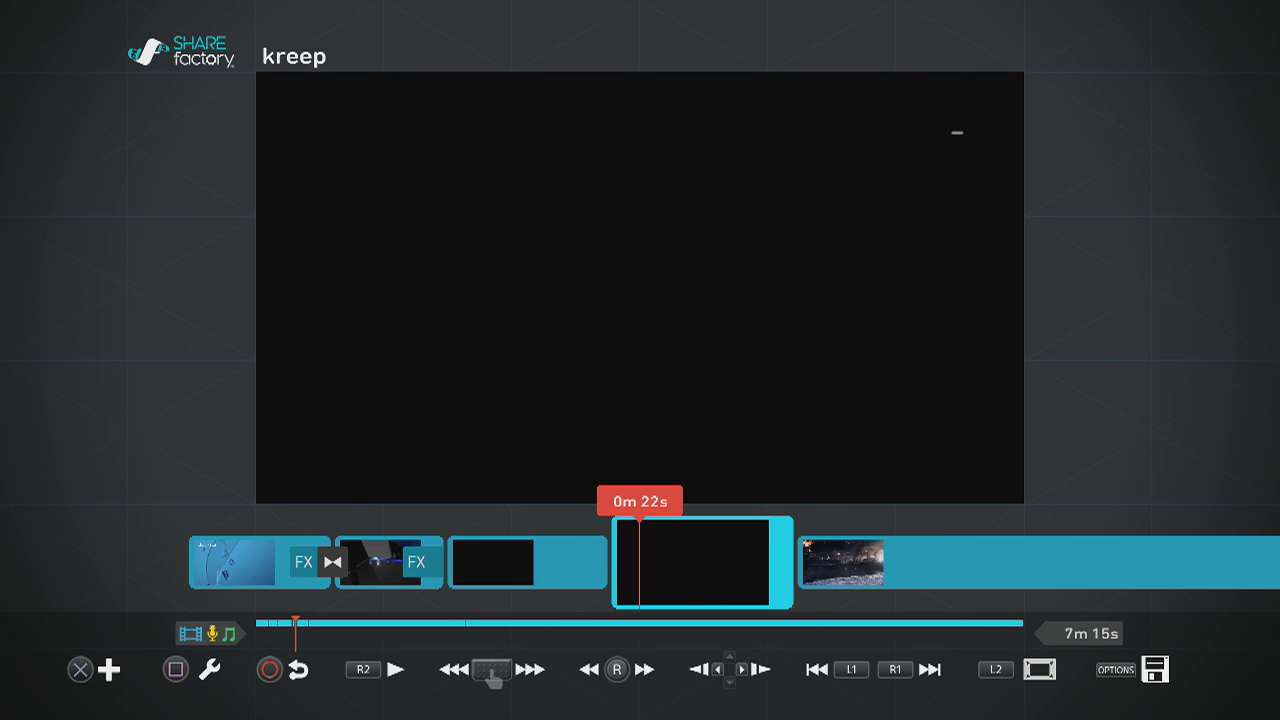
pyautogui.press('Left')
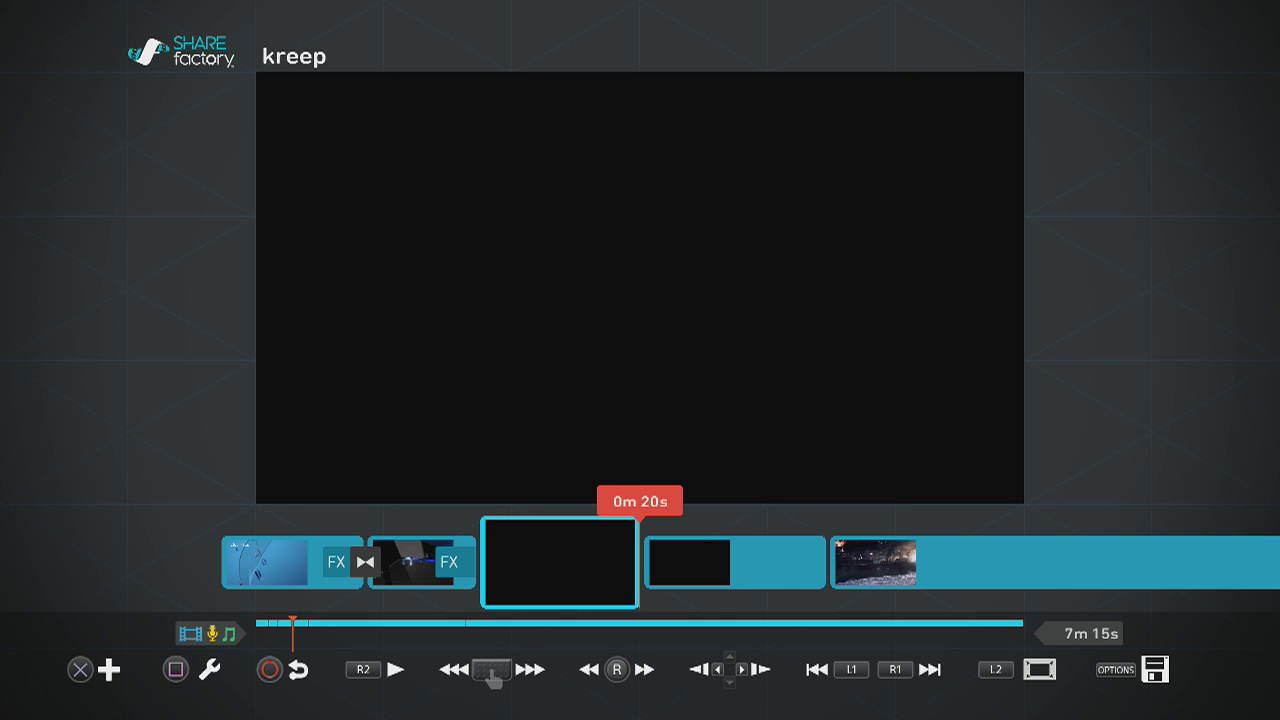
# Step: Browse Add Transition, Commentary and Music, then open the Add Clip library
pyautogui.press('Return')
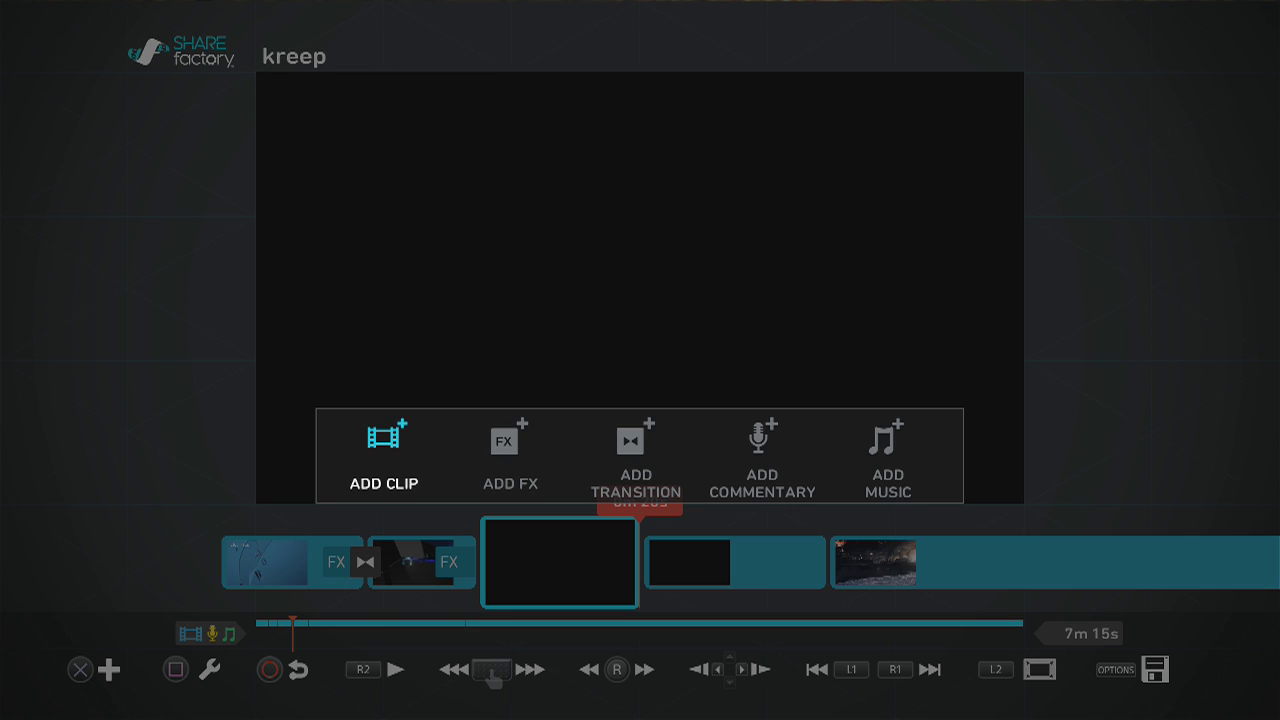
pyautogui.press('Right')
pyautogui.press('Right')
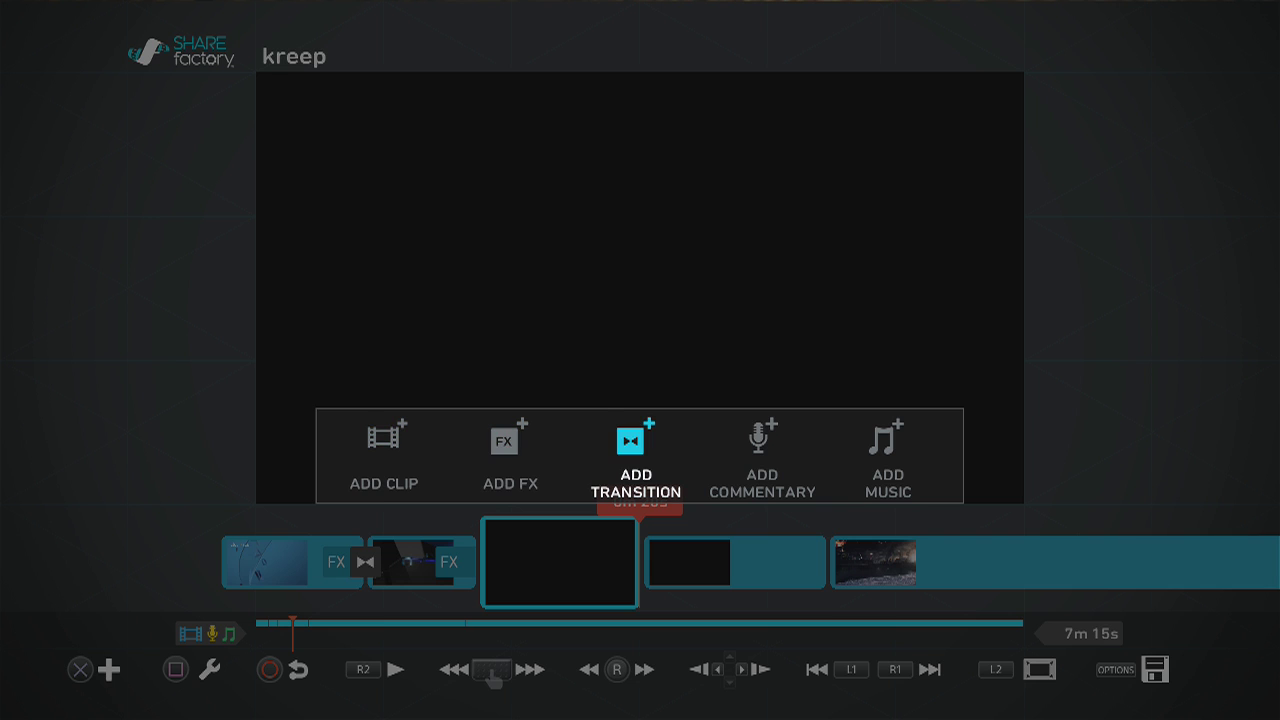
pyautogui.press('Left')
pyautogui.press('Left')
pyautogui.press('Right')
pyautogui.press('Right')
pyautogui.press('Right')
pyautogui.press('Left')
pyautogui.press('Right')
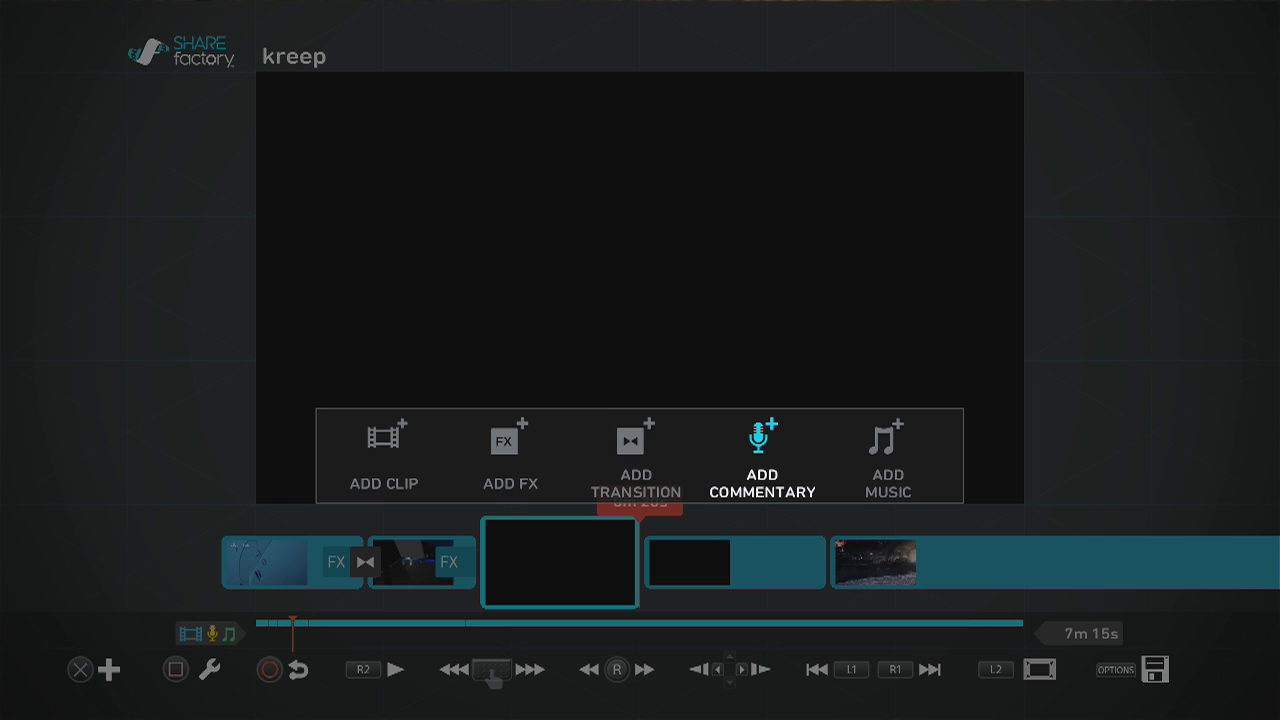
pyautogui.press('Right')
pyautogui.press('Left')
pyautogui.press('Left')
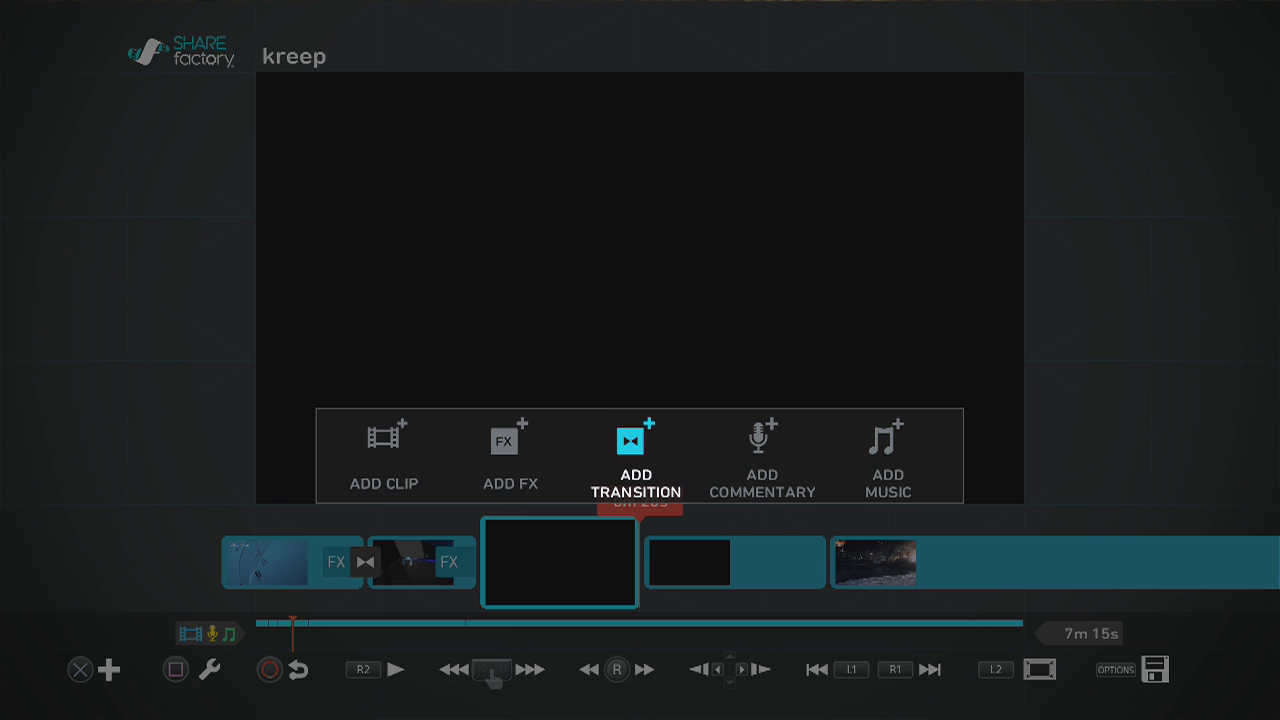
pyautogui.press('Left')
pyautogui.press('Left')
pyautogui.press('Left')
pyautogui.press('Right')
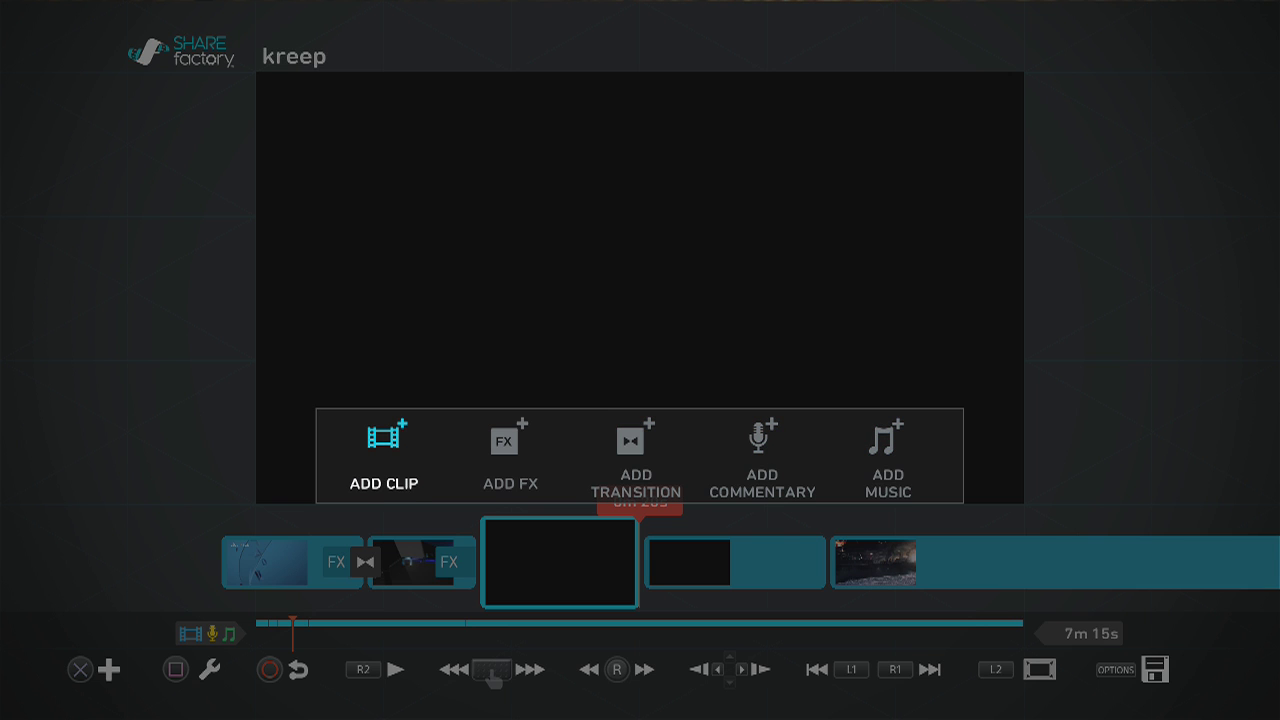
pyautogui.press('Return')
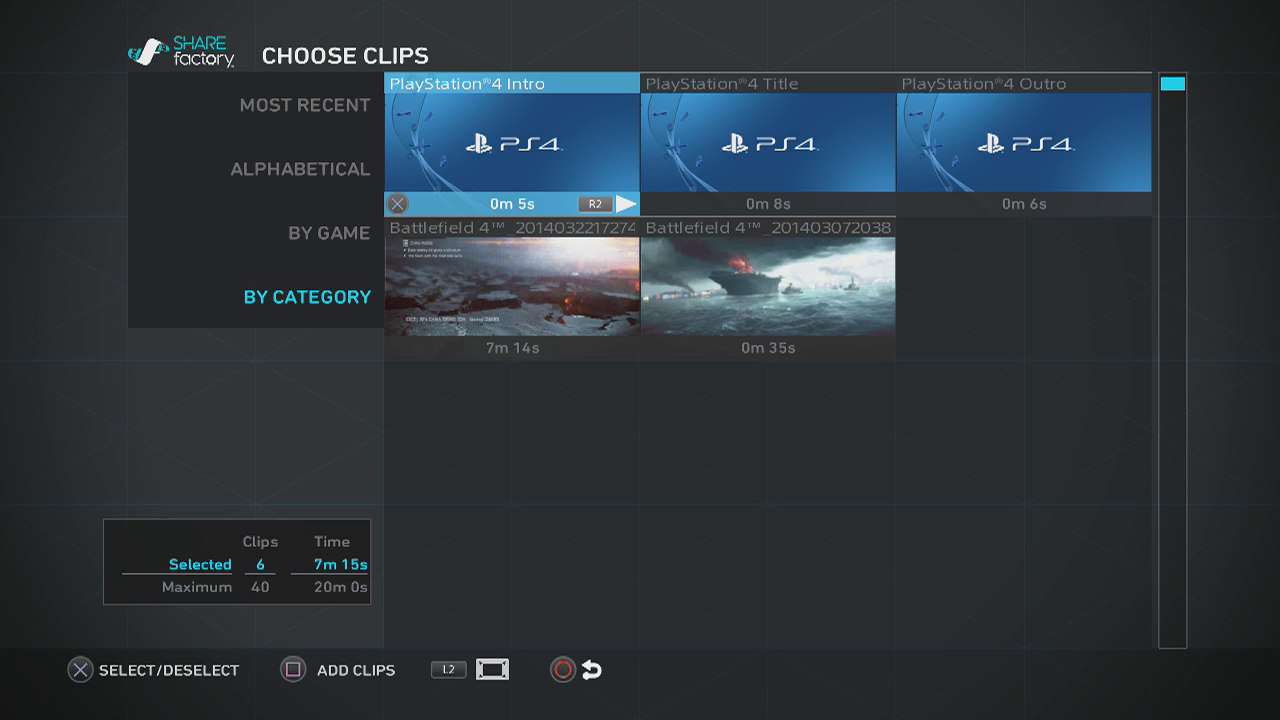
# Step: Pick the 0m 35s Battlefield 4 clip and insert it at 0m 20s, making the project 7m 50s
pyautogui.press('Down')
pyautogui.press('Right')
pyautogui.press('Left')
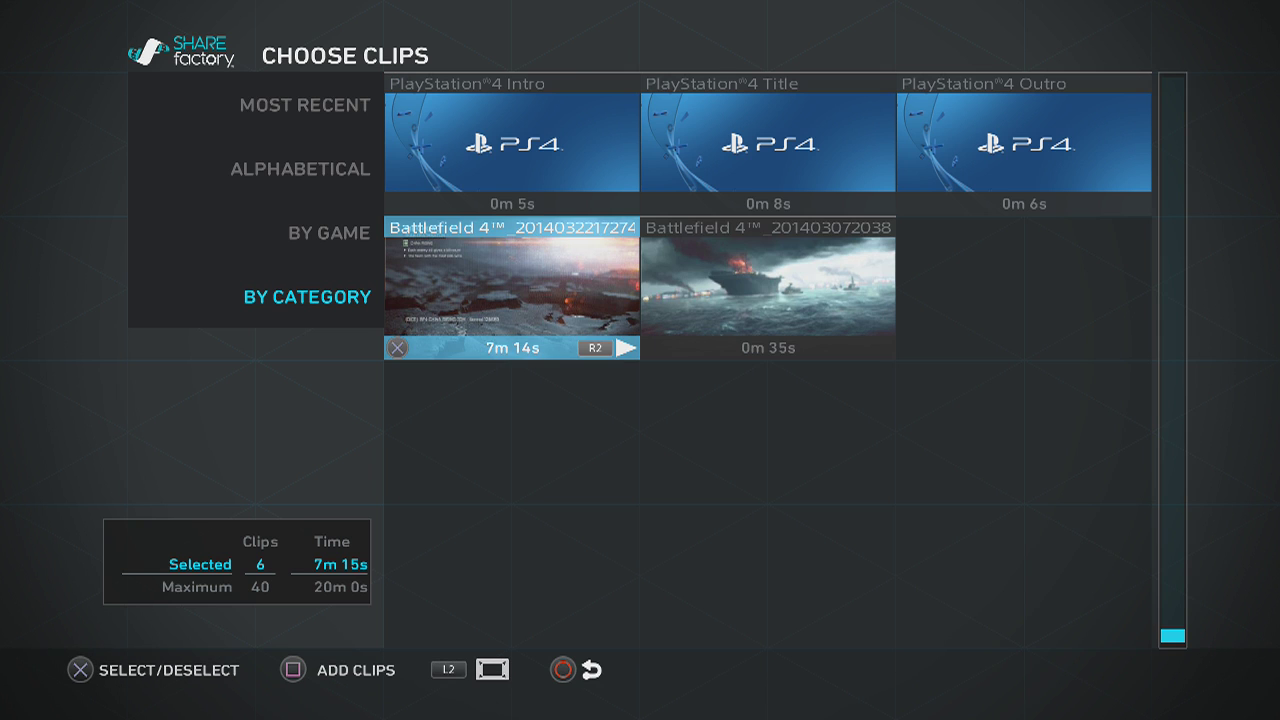
pyautogui.press('Right')
pyautogui.press('Up')
pyautogui.press('Right')
pyautogui.press('Right')
pyautogui.press('Right')
pyautogui.press('Up')
pyautogui.press('Left')
pyautogui.press('Left')
pyautogui.press('Right')
pyautogui.press('Right')
pyautogui.press('Return')
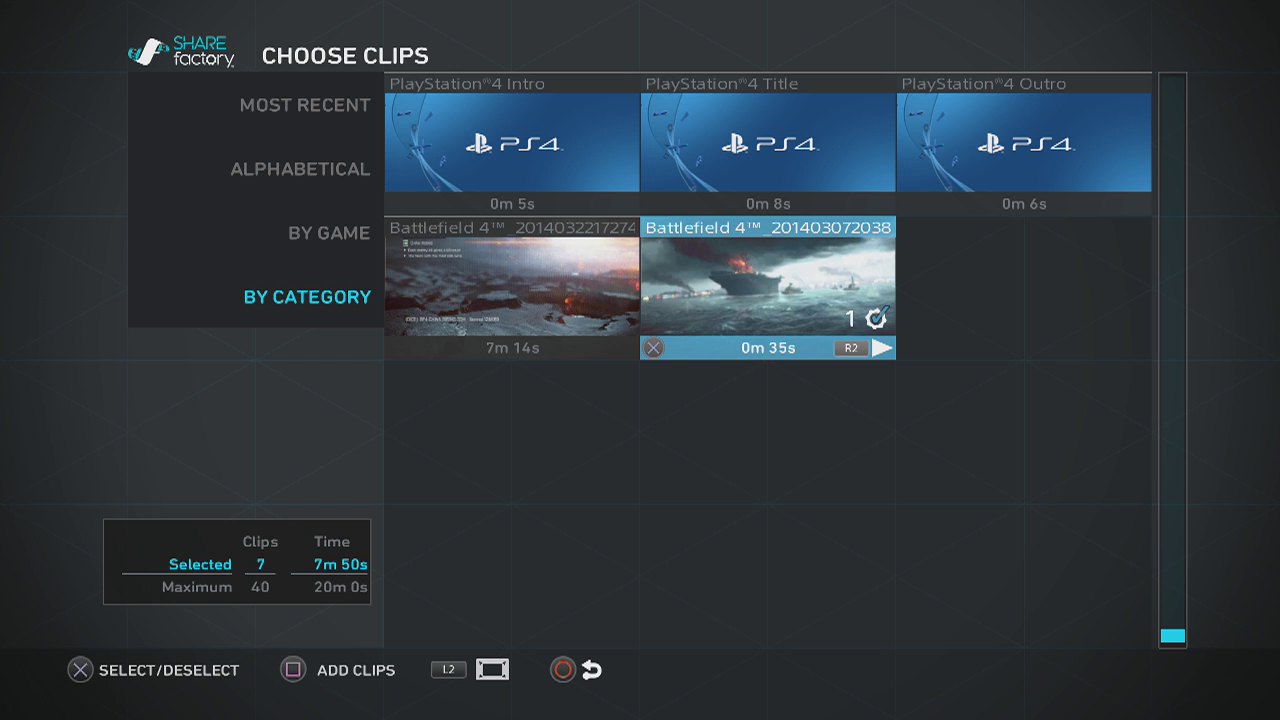
pyautogui.press('Return')
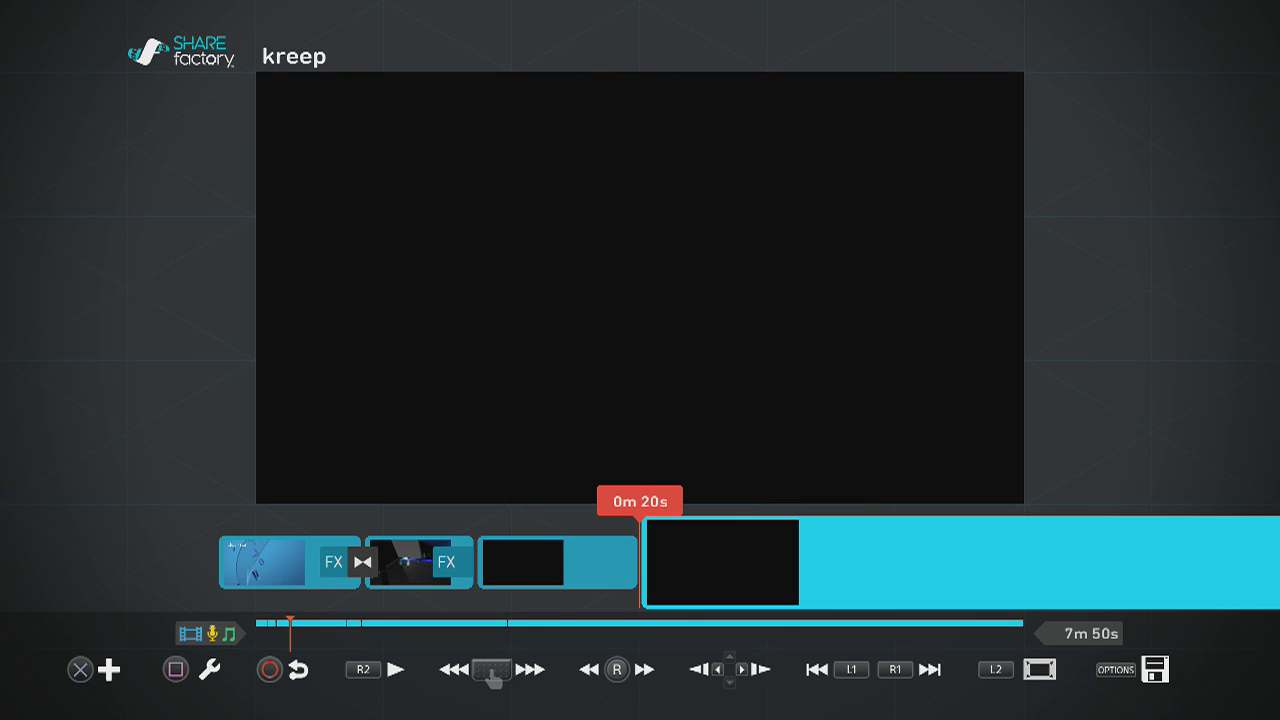
# Step: Preview the timeline around 0m 41s–0m 59s, then bring up the Exit Project prompt
pyautogui.press('Right')
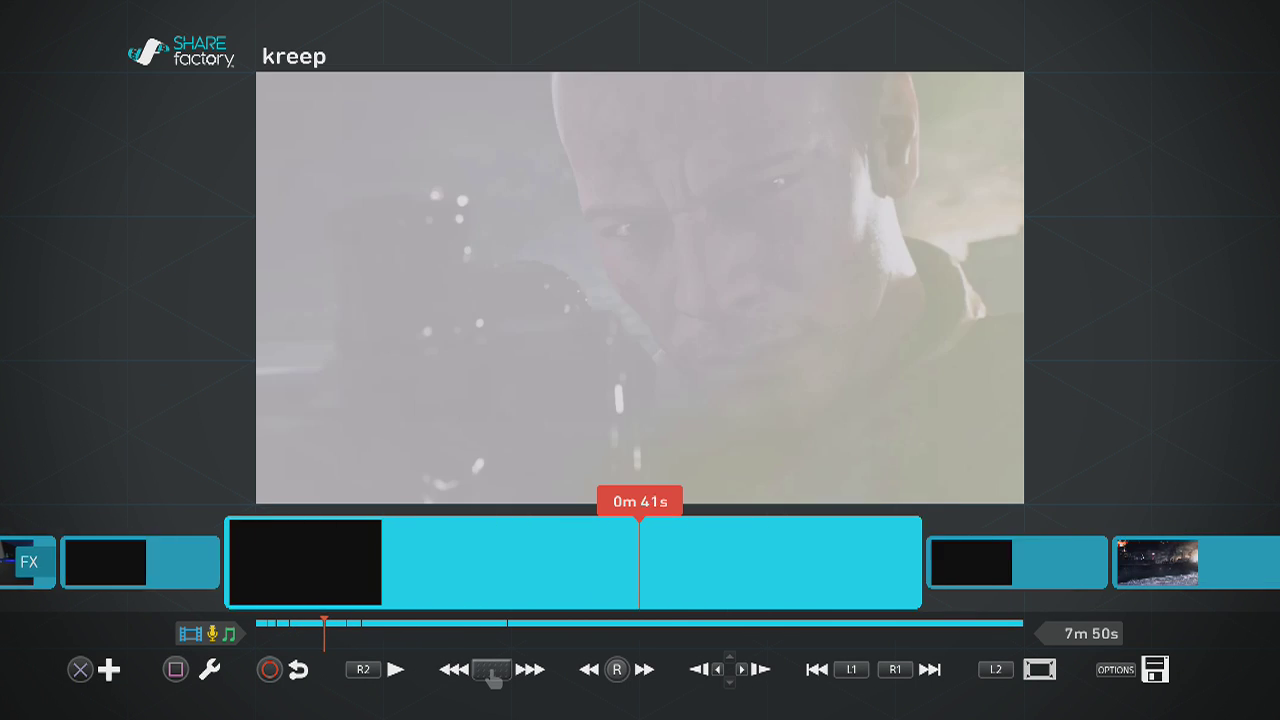
pyautogui.press('Right')
pyautogui.press('Right')
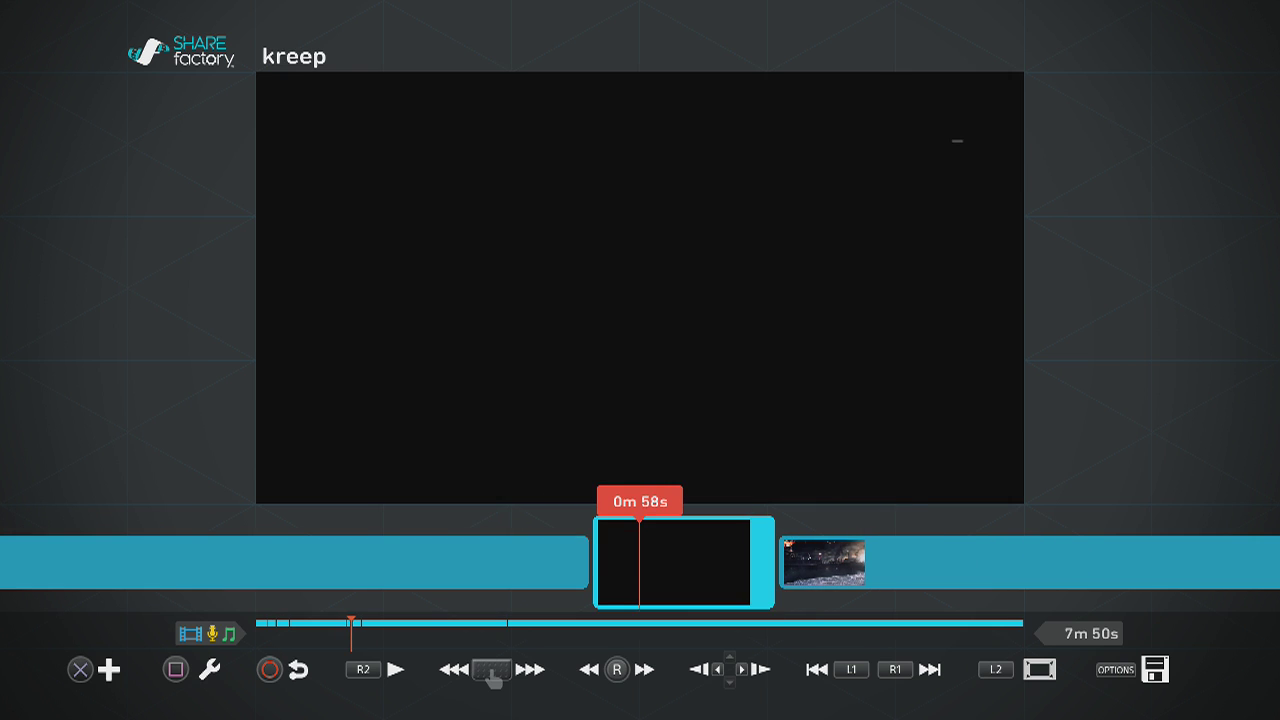
pyautogui.press('Right')
pyautogui.press('Left')
pyautogui.press('Left')
pyautogui.press('Left')
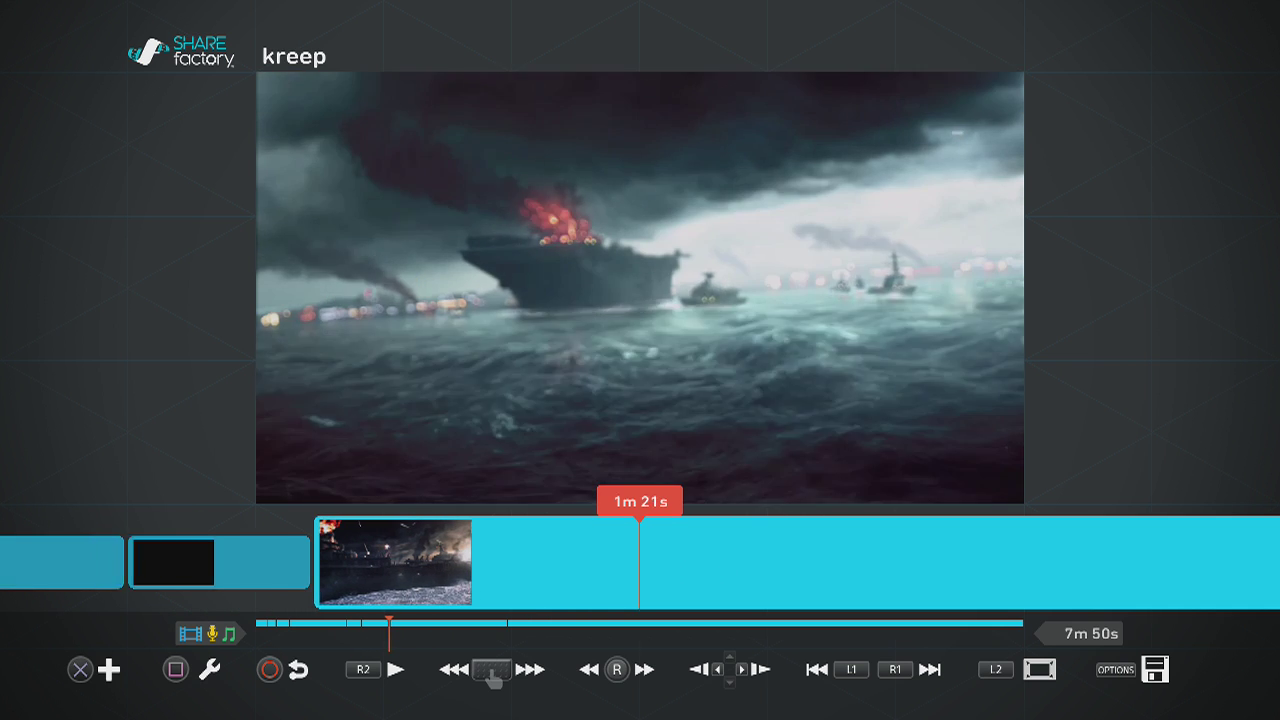
pyautogui.press('Left')
pyautogui.press('Left')
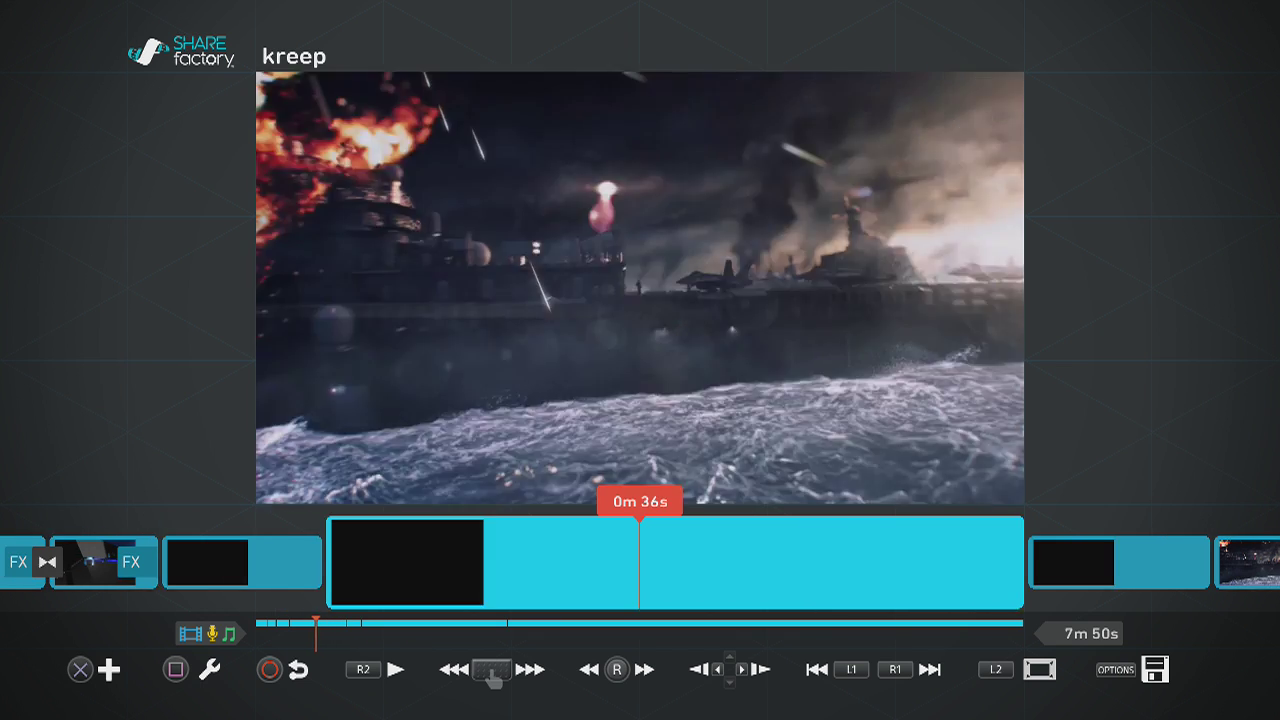
pyautogui.press('Right')
pyautogui.press('Right')
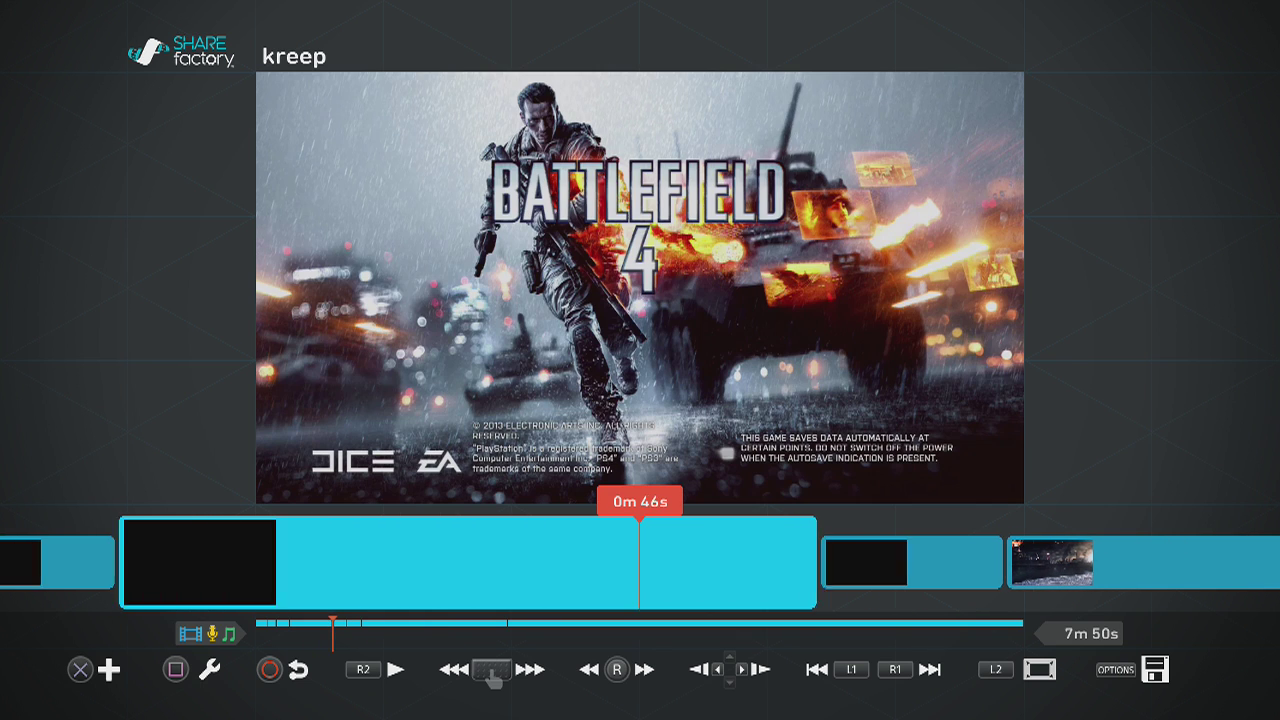
pyautogui.press('Left')
pyautogui.press('Right')
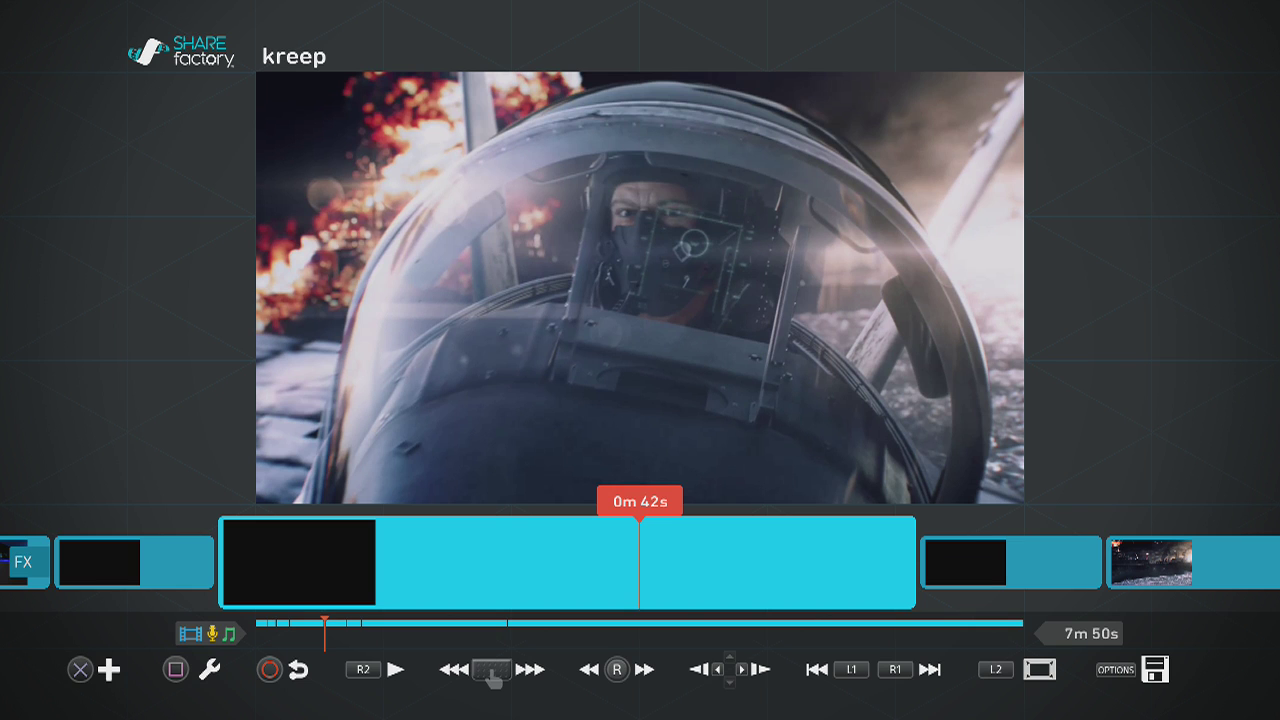
pyautogui.press('Escape')
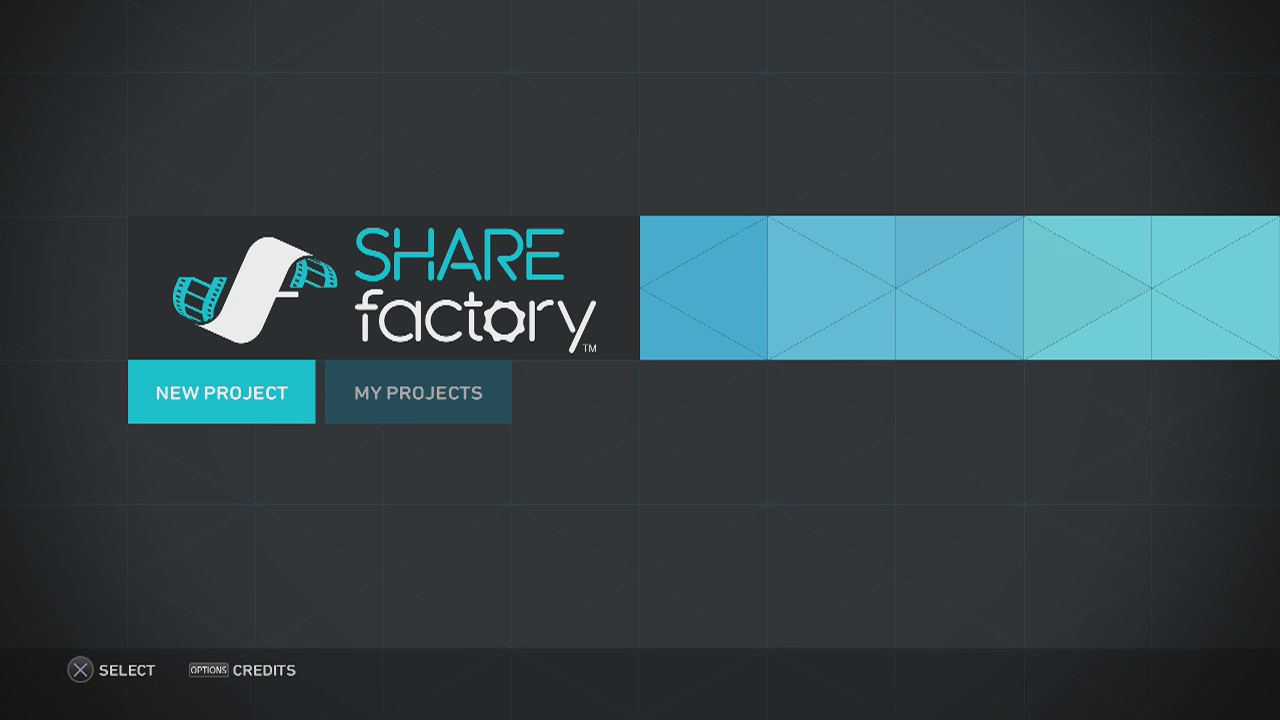
# Step: Confirm the kreep project appears in My Projects, then go back to SHAREfactory's main menu
pyautogui.press('Right')
pyautogui.press('Return')
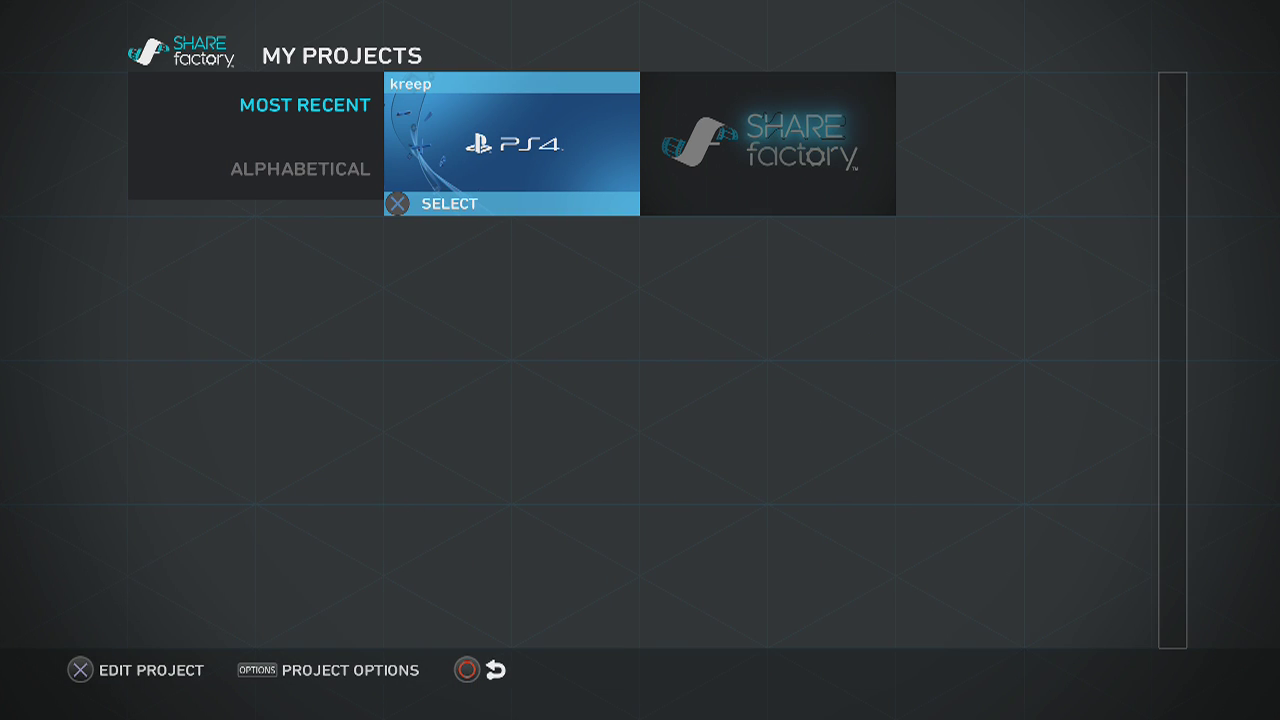
pyautogui.press('Left')
pyautogui.press('Right')
pyautogui.press('Right')
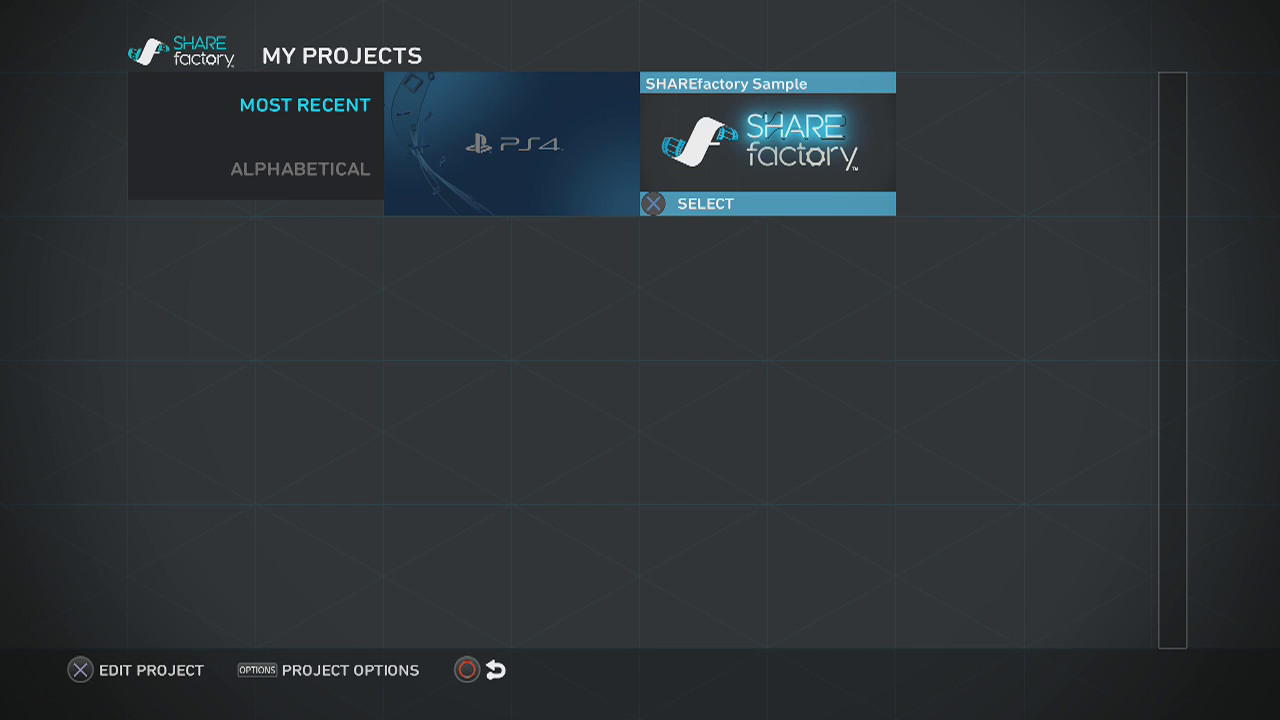
pyautogui.press('Left')
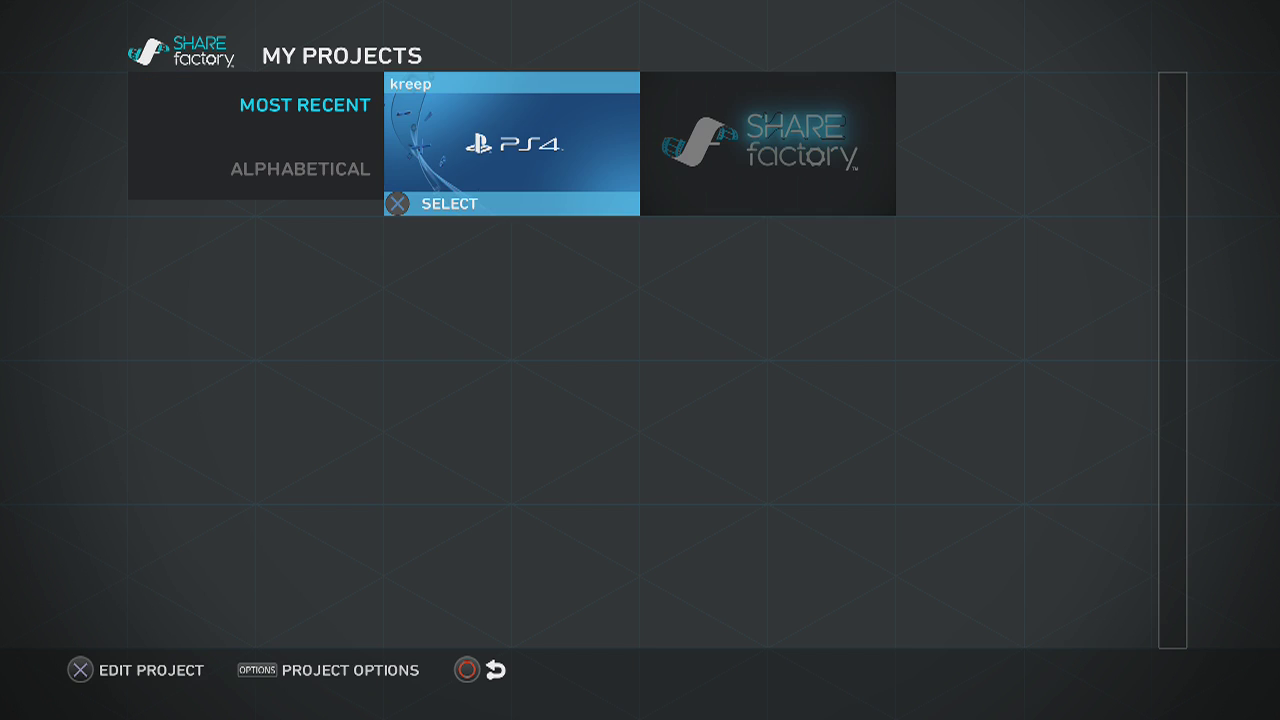
pyautogui.press('Escape')
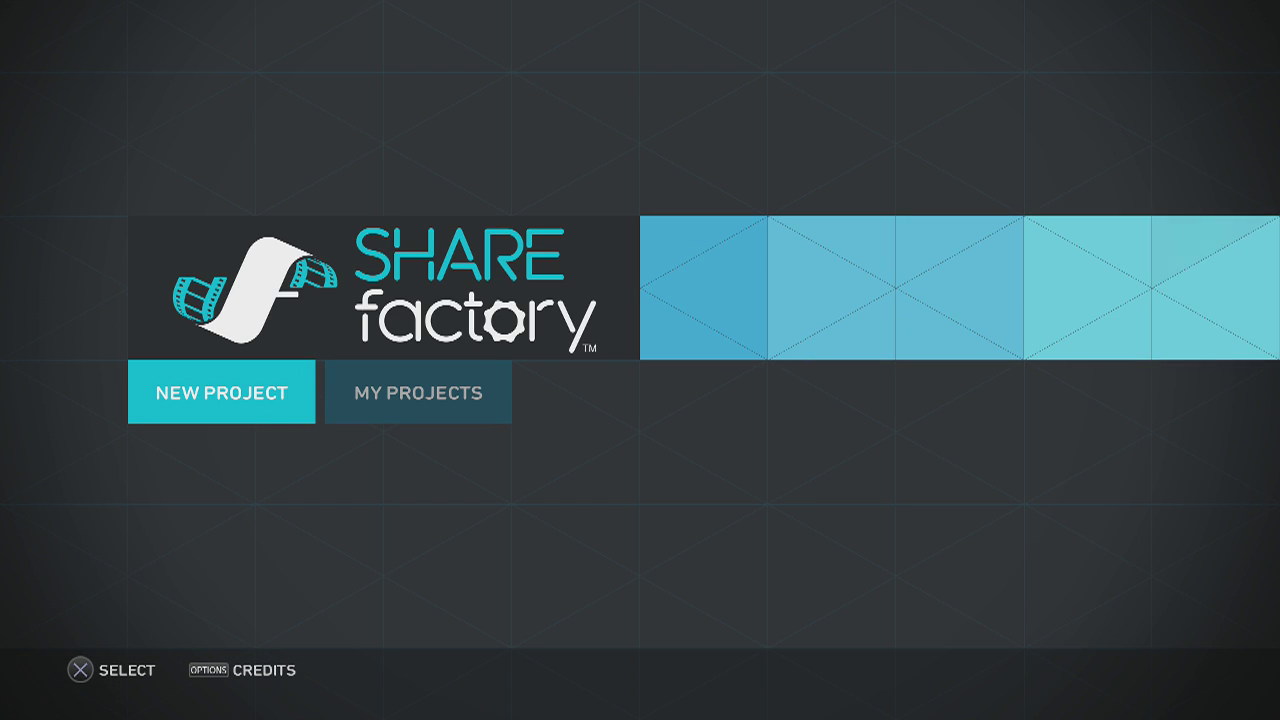
# Step: Close the SHAREfactory application and select Settings in the PS4 function area
pyautogui.press('super')
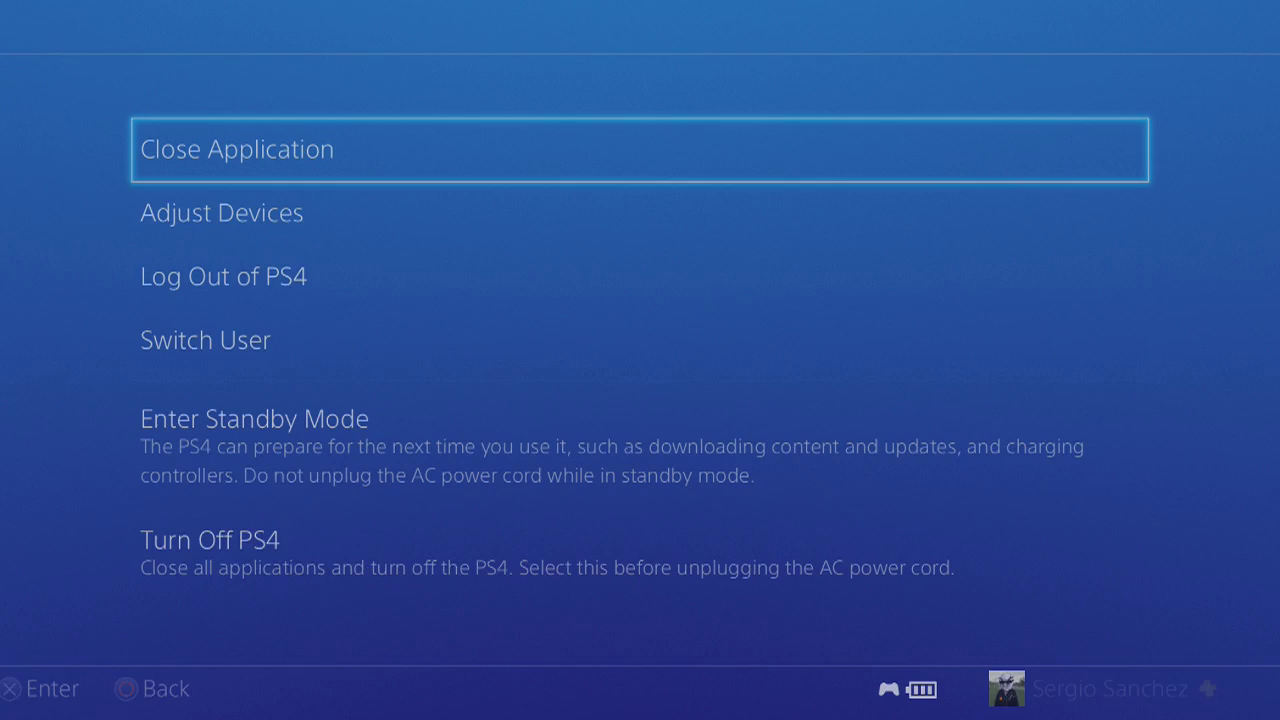
pyautogui.press('Return')
pyautogui.press('Return')
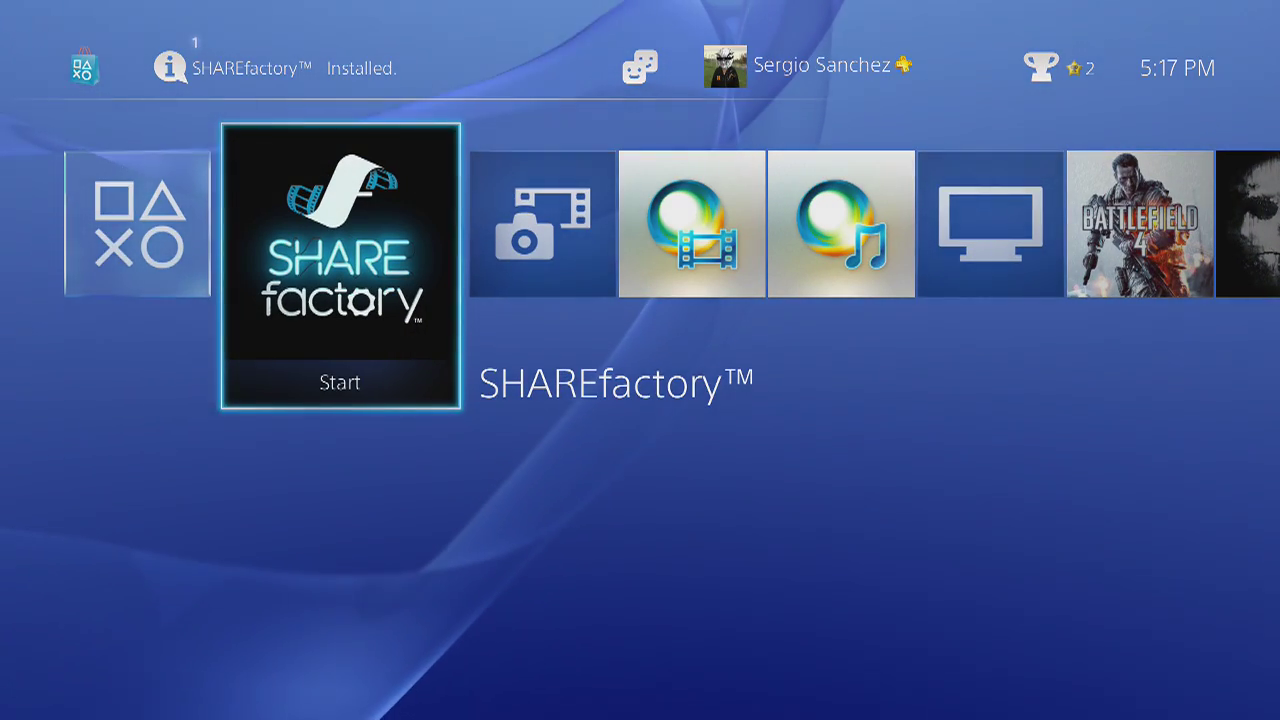
pyautogui.press('Right')
pyautogui.press('Right')
pyautogui.press('Right')
pyautogui.press('Right')
pyautogui.press('Right')
pyautogui.press('Up')
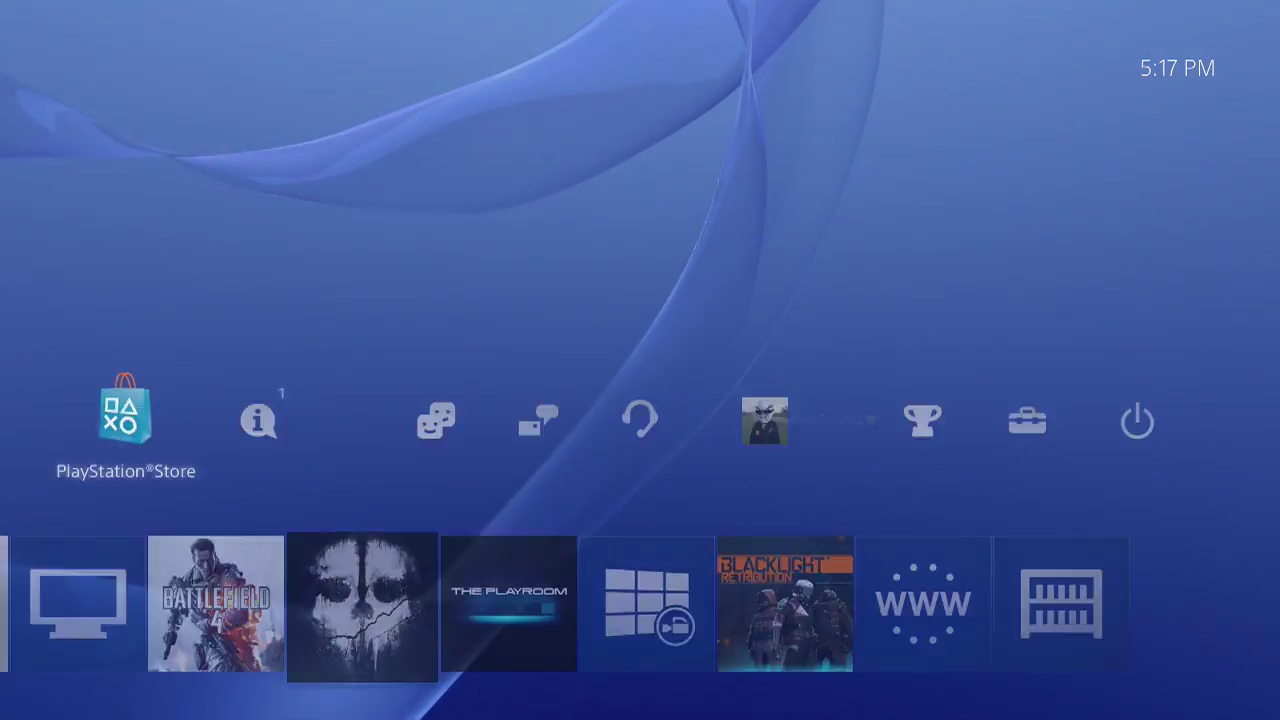
pyautogui.press('Right')
pyautogui.press('Right')
pyautogui.press('Right')
pyautogui.press('Right')
pyautogui.press('Right')
pyautogui.press('Right')
pyautogui.press('Right')
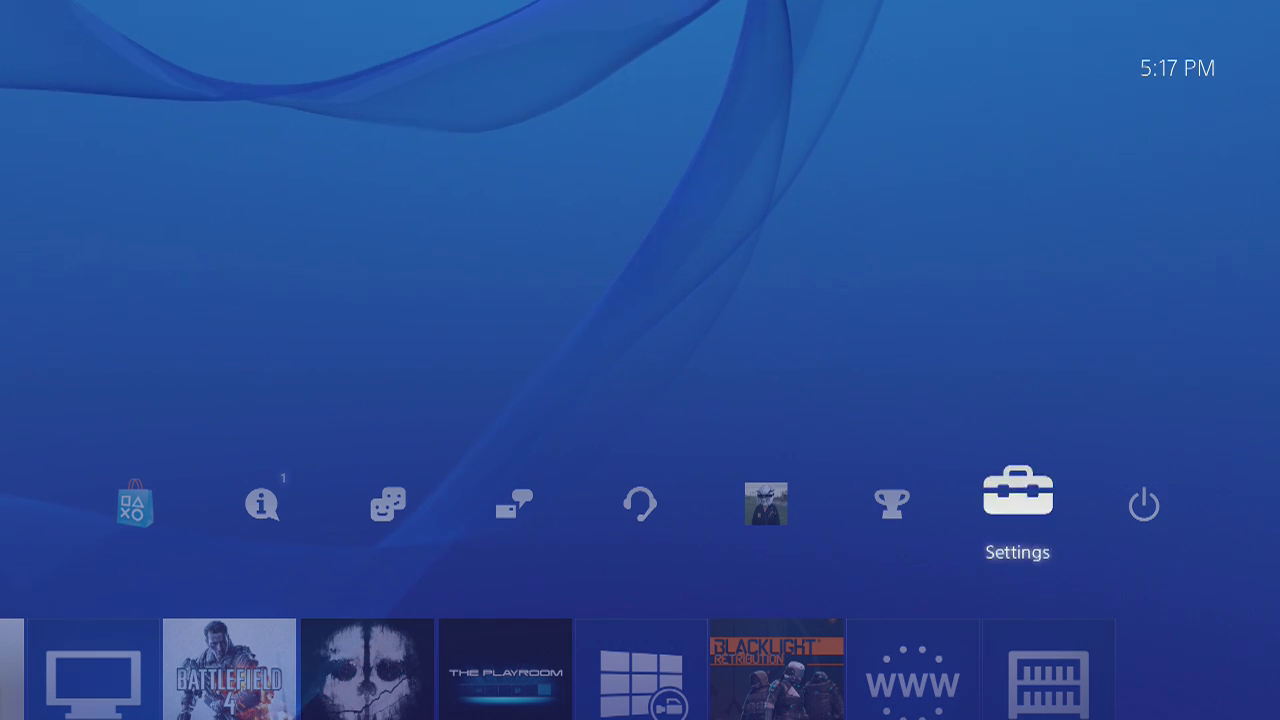
pyautogui.press('Right')
pyautogui.press('Left')
# Step: Open the System category in PS4 Settings and tick the Enable HDCP checkbox
pyautogui.press('Return')
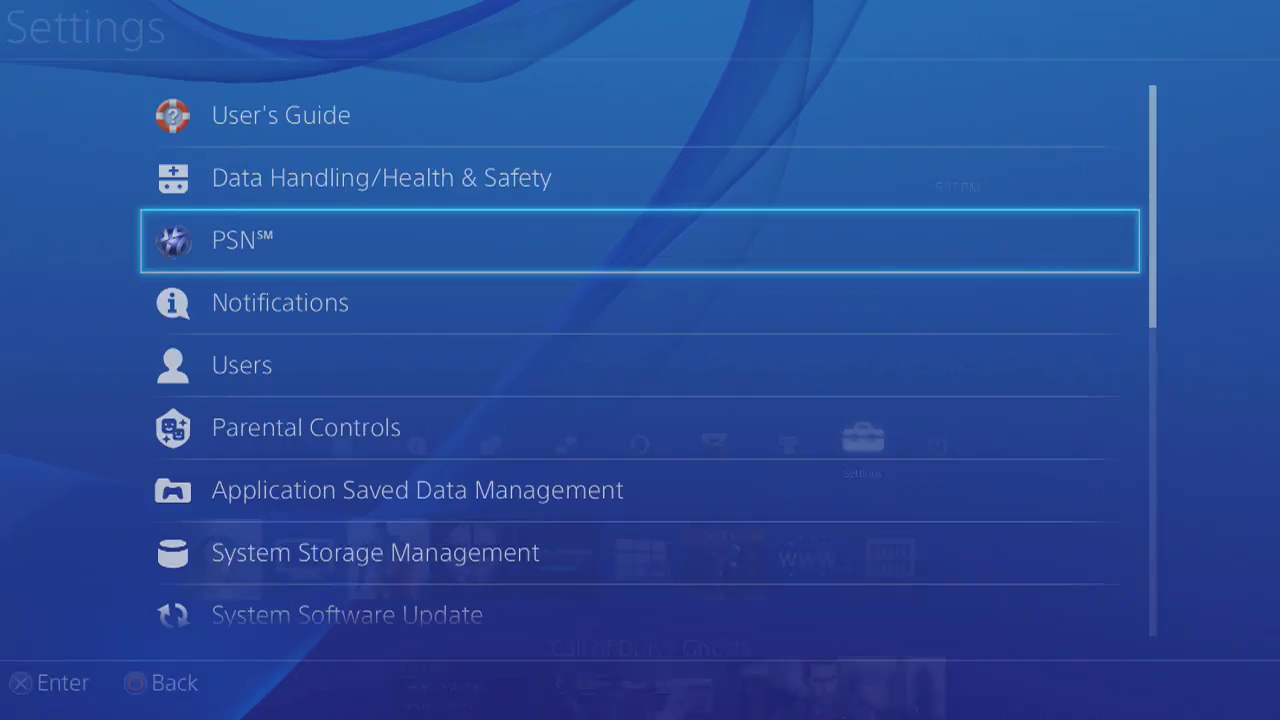
pyautogui.press('Down')
pyautogui.press('Down')
pyautogui.press('Down')
pyautogui.press('Down')
pyautogui.press('Down')
pyautogui.press('Down')
pyautogui.press('Down')
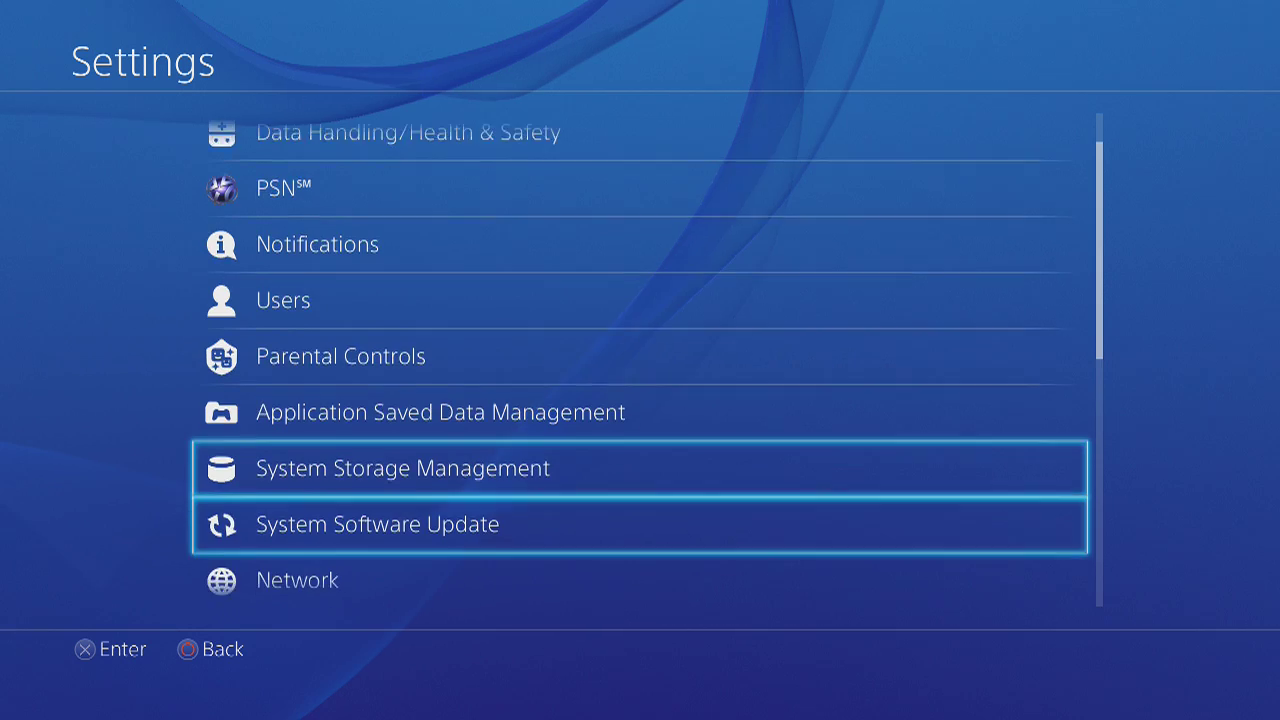
pyautogui.press('Down')
pyautogui.press('Down')
pyautogui.press('Down')
pyautogui.press('Down')
pyautogui.press('Down')
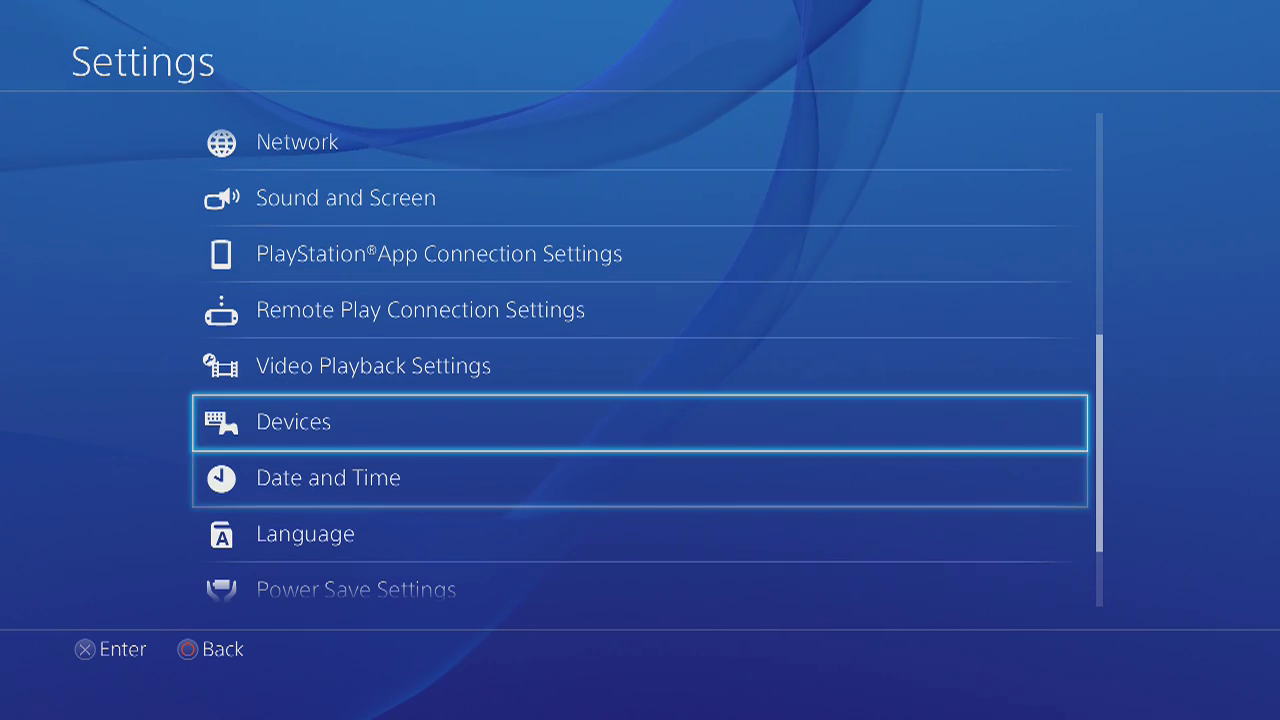
pyautogui.press('Down')
pyautogui.press('Down')
pyautogui.press('Down')
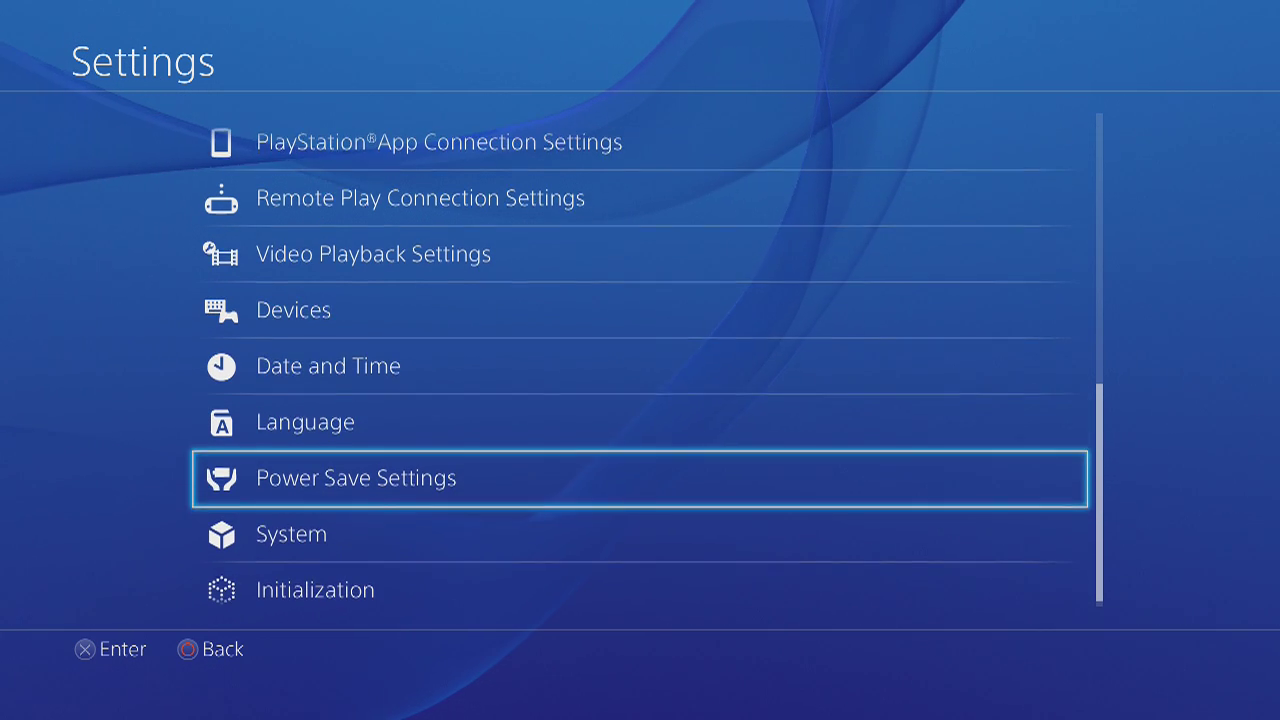
pyautogui.press('Down')
pyautogui.press('Down')
pyautogui.press('Up')
pyautogui.press('Return')
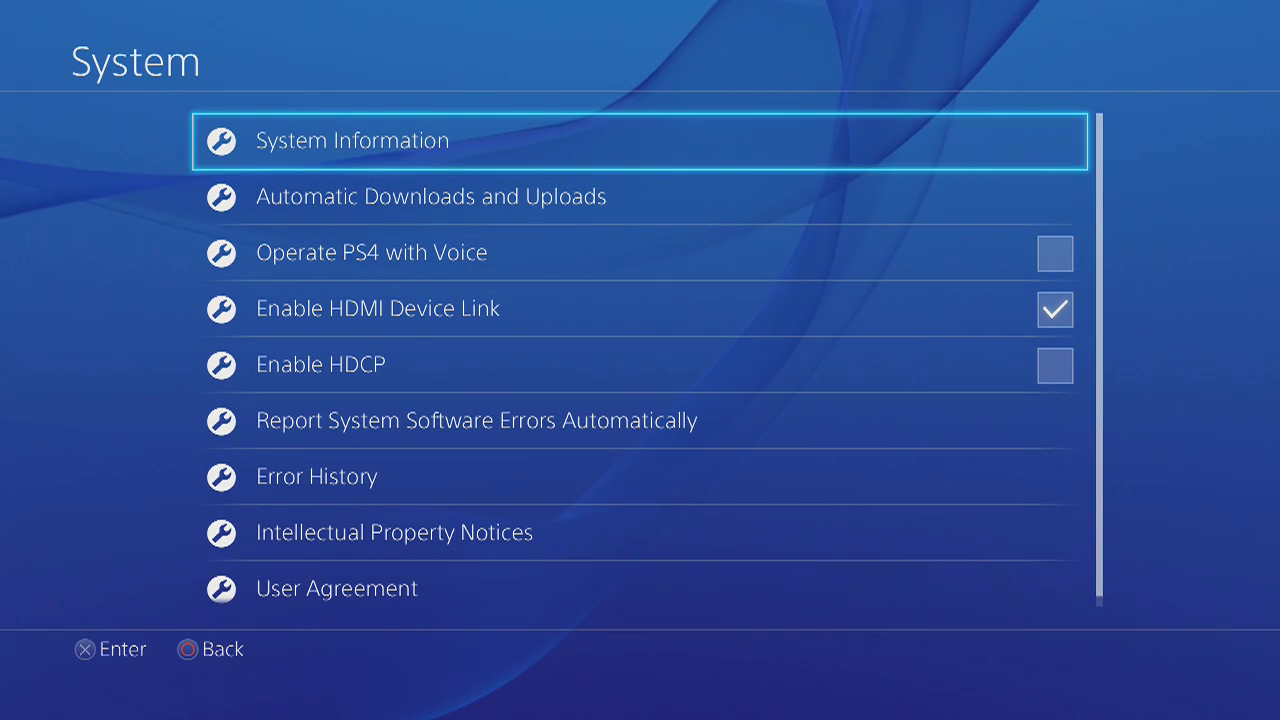
pyautogui.press('Down')
pyautogui.press('Down')
pyautogui.press('Down')
pyautogui.press('Down')
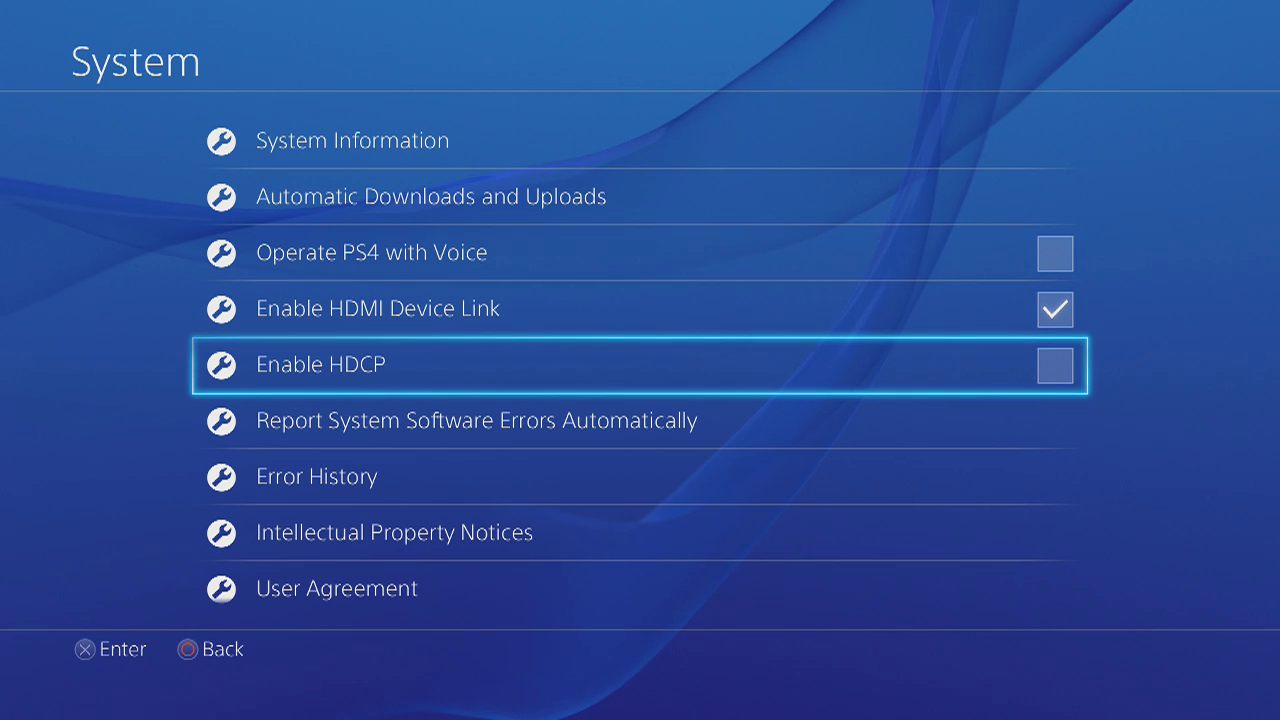
pyautogui.press('Return')
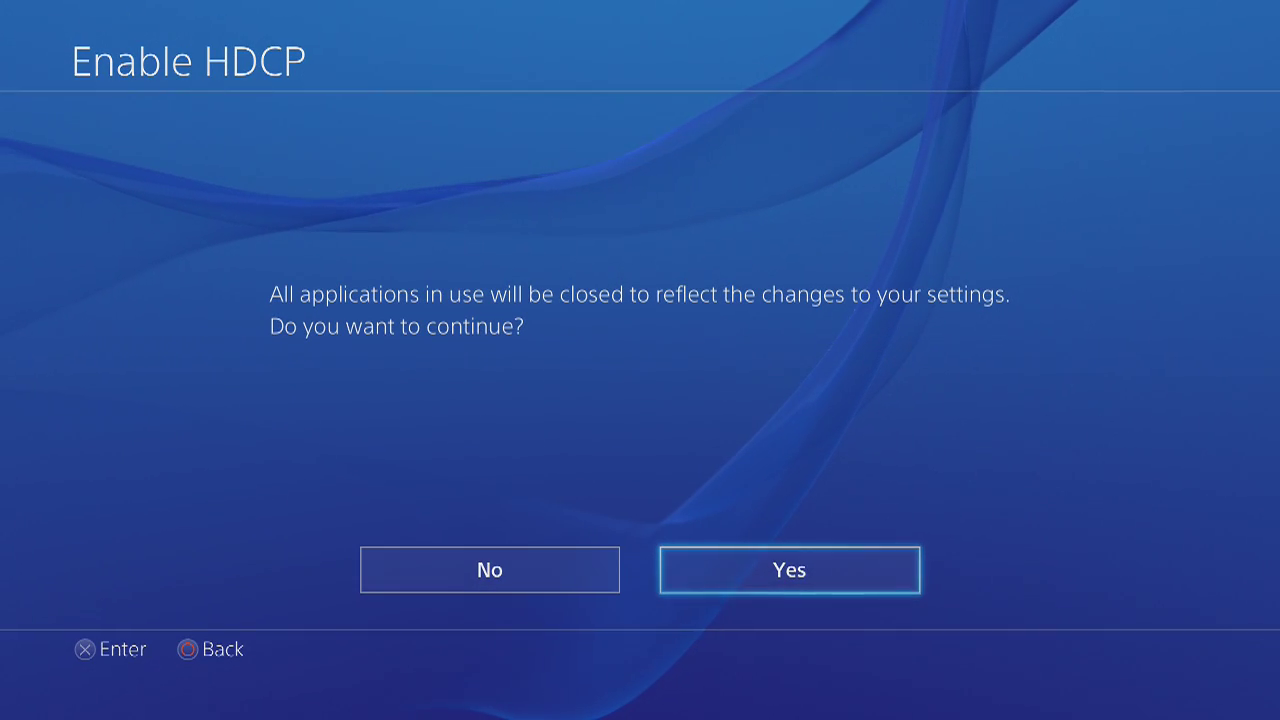
# Step: Answer Yes to the Enable HDCP warning so open applications close and the change applies
pyautogui.press('Return')
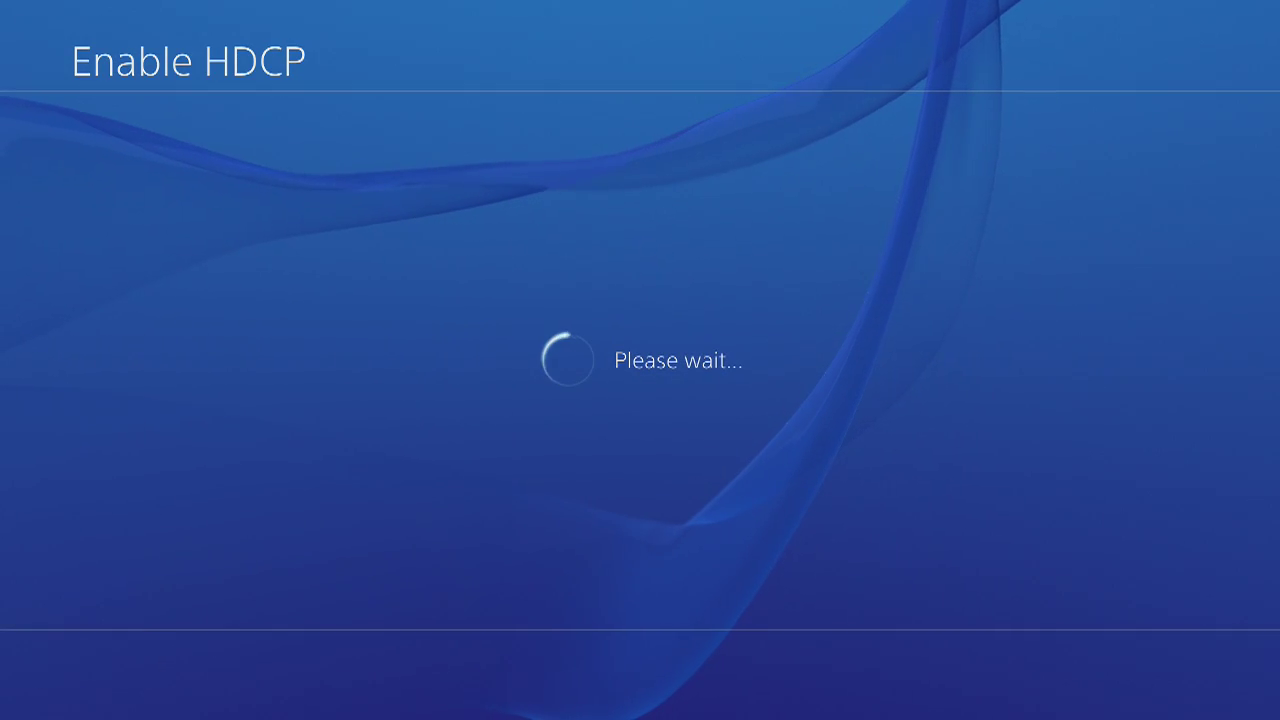